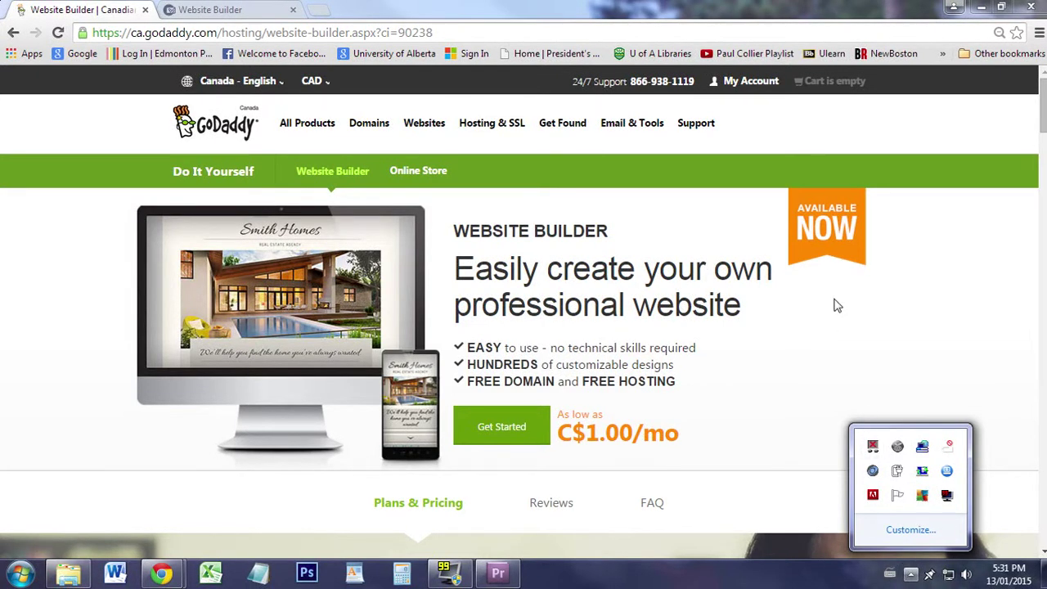
Switch to the Website Builder project, preview the site's Home page, and return to editing
click(837, 305)
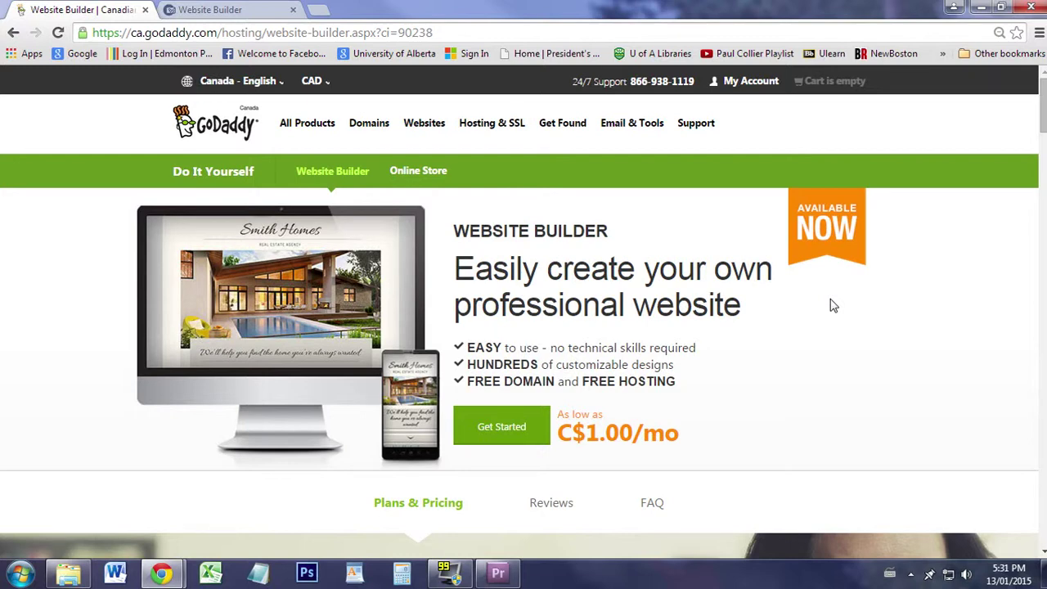
click(210, 9)
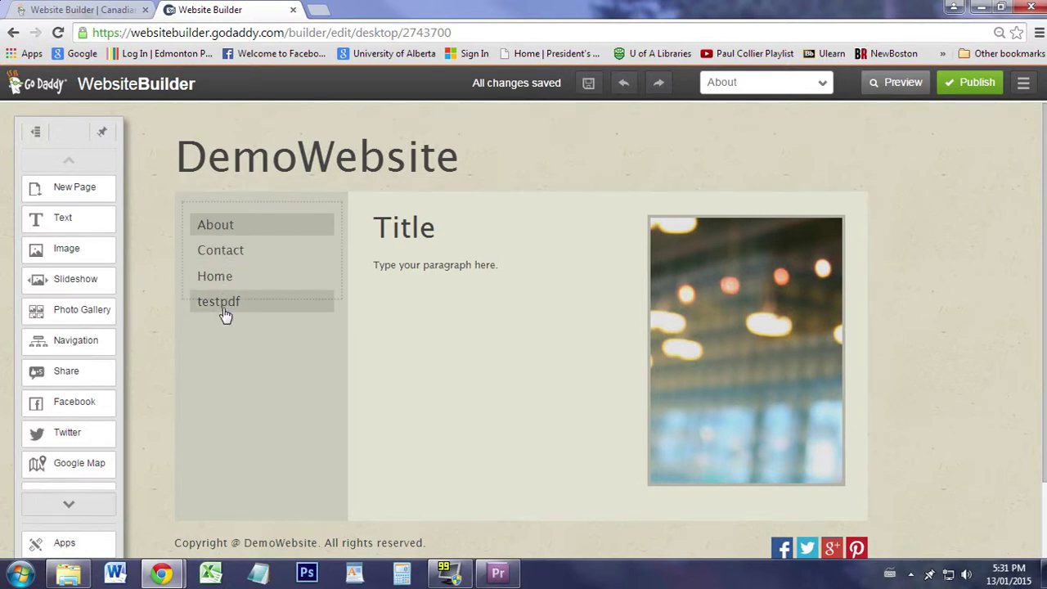
click(893, 82)
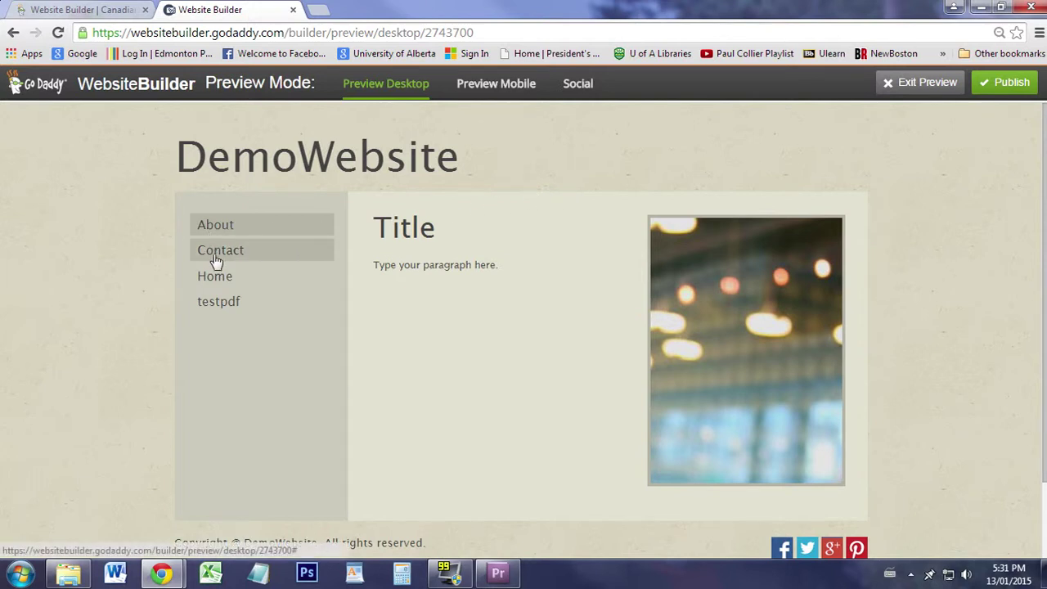
click(214, 276)
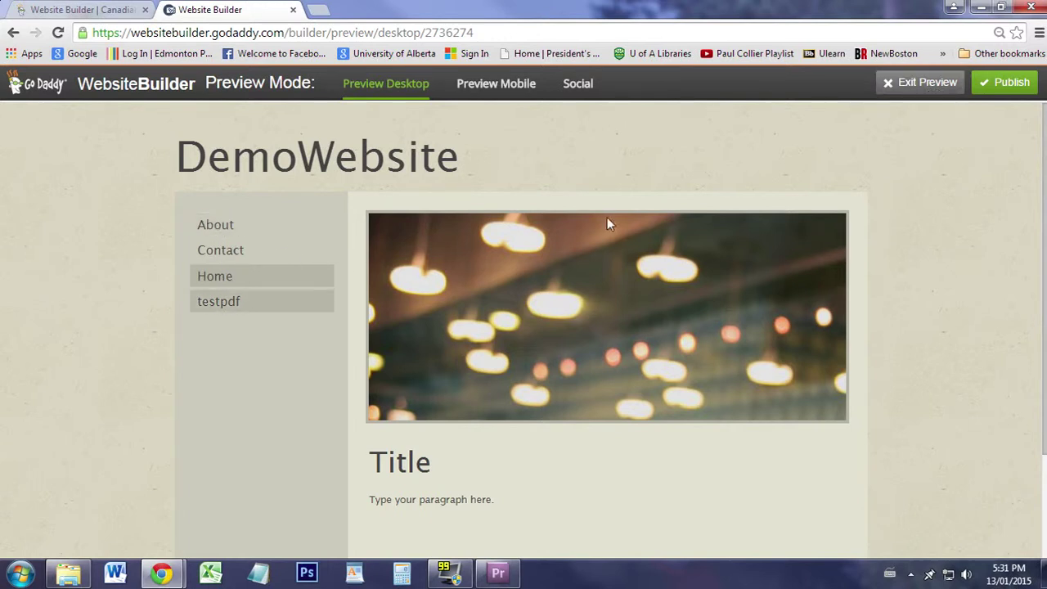
click(892, 87)
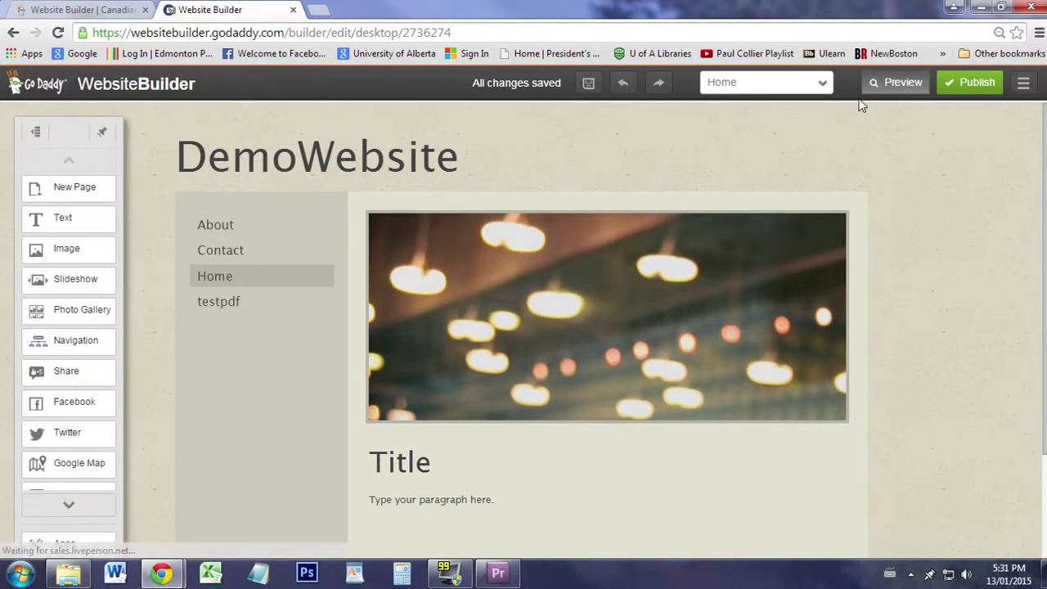
Examine the Home page's name, title and description settings and close them without saving
click(816, 85)
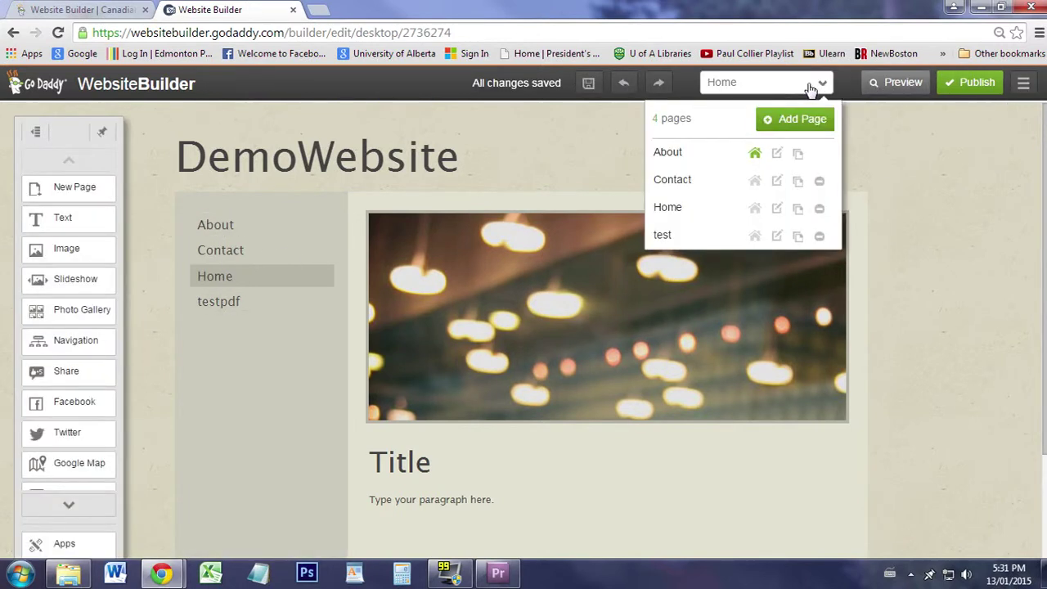
click(776, 210)
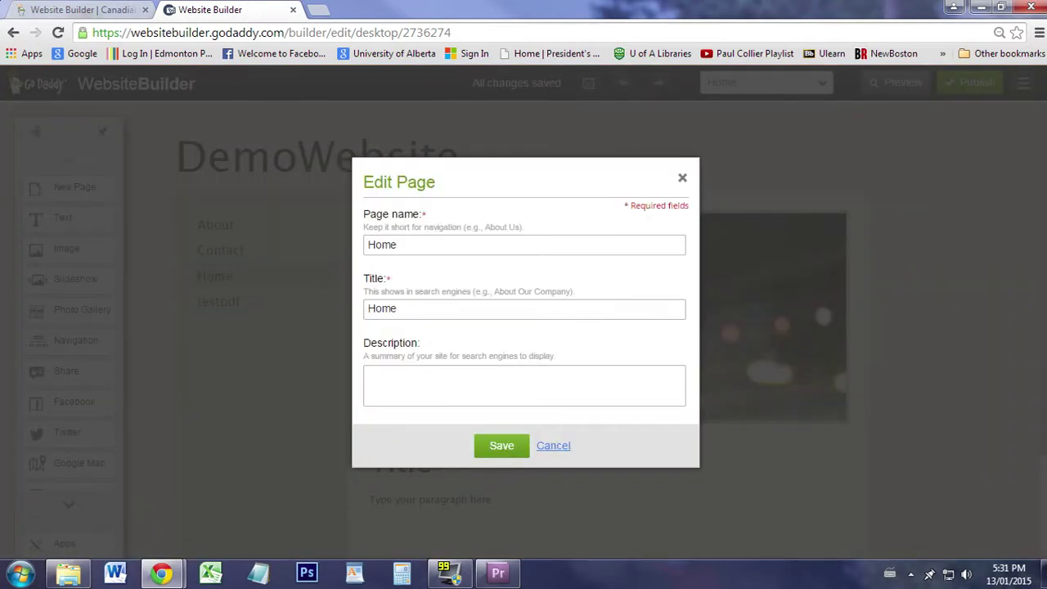
click(548, 447)
Set the page named Home as the website's home page and check the page list
click(816, 90)
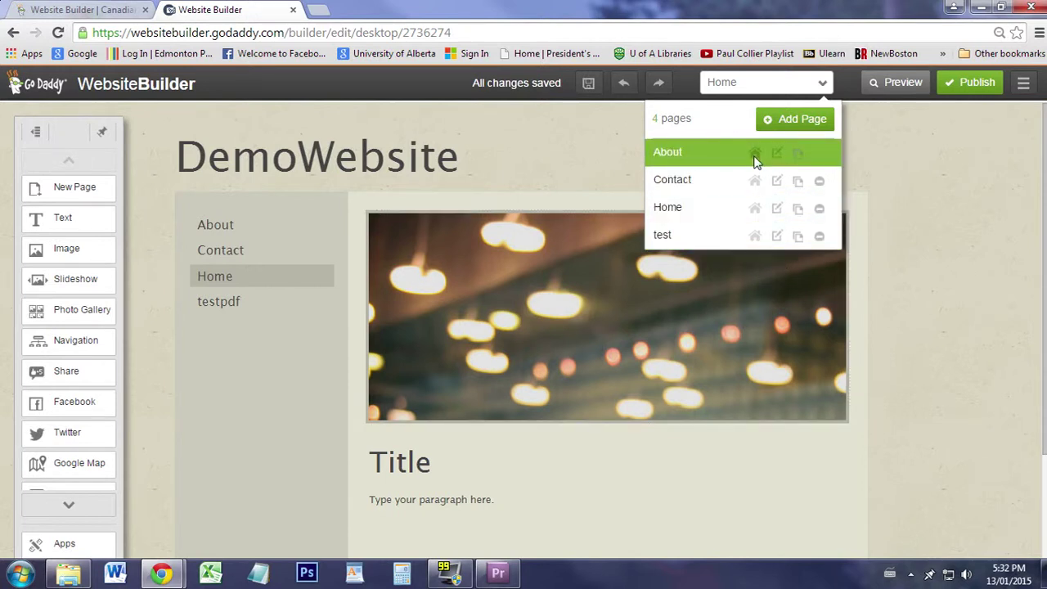
click(754, 209)
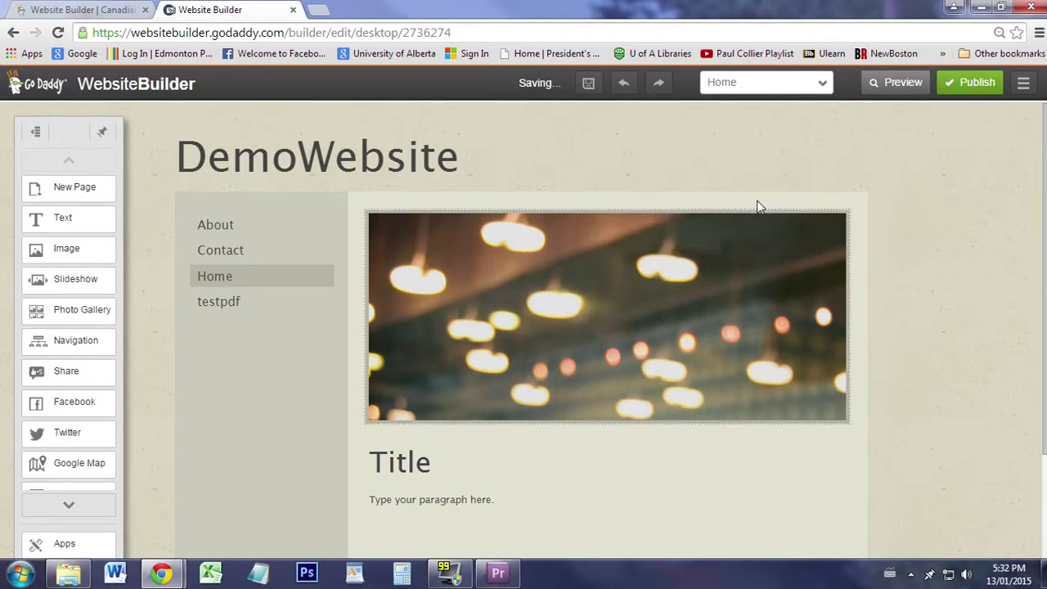
click(818, 90)
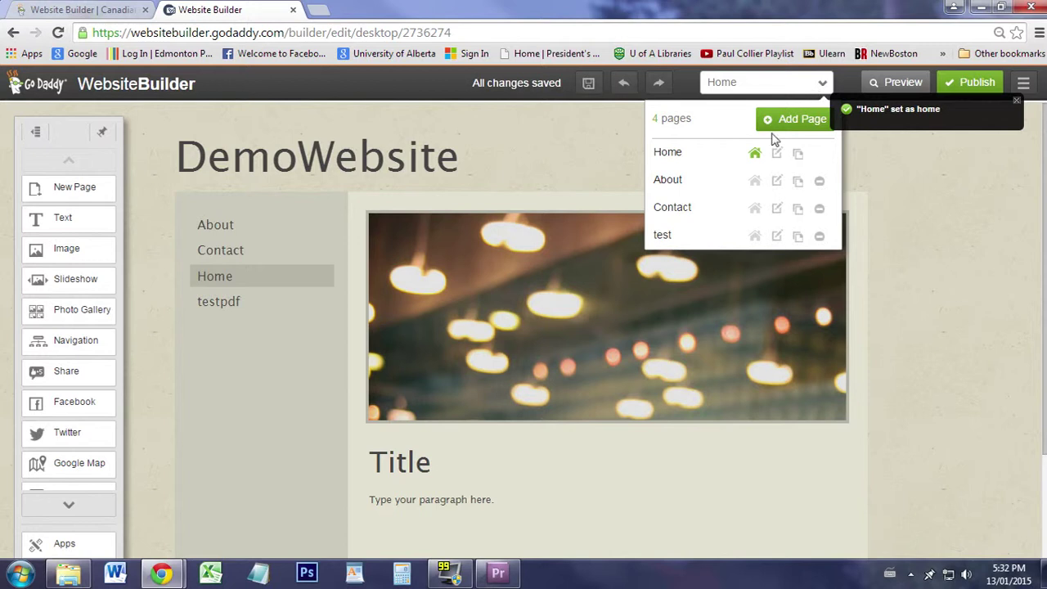
click(928, 199)
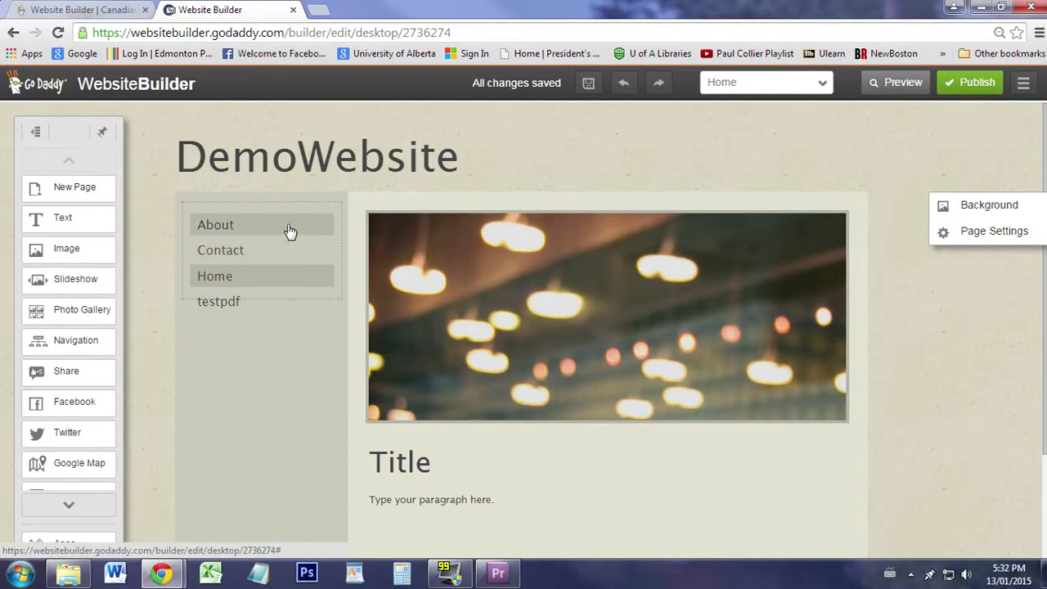
Edit the sidebar navigation menu and move Home to the first position, above About
click(257, 235)
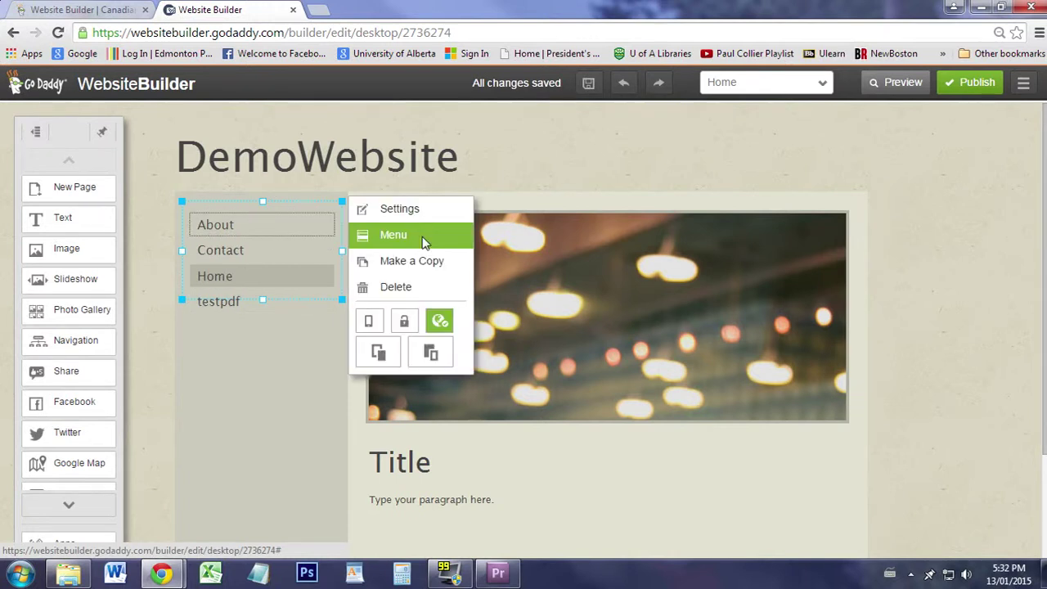
click(425, 237)
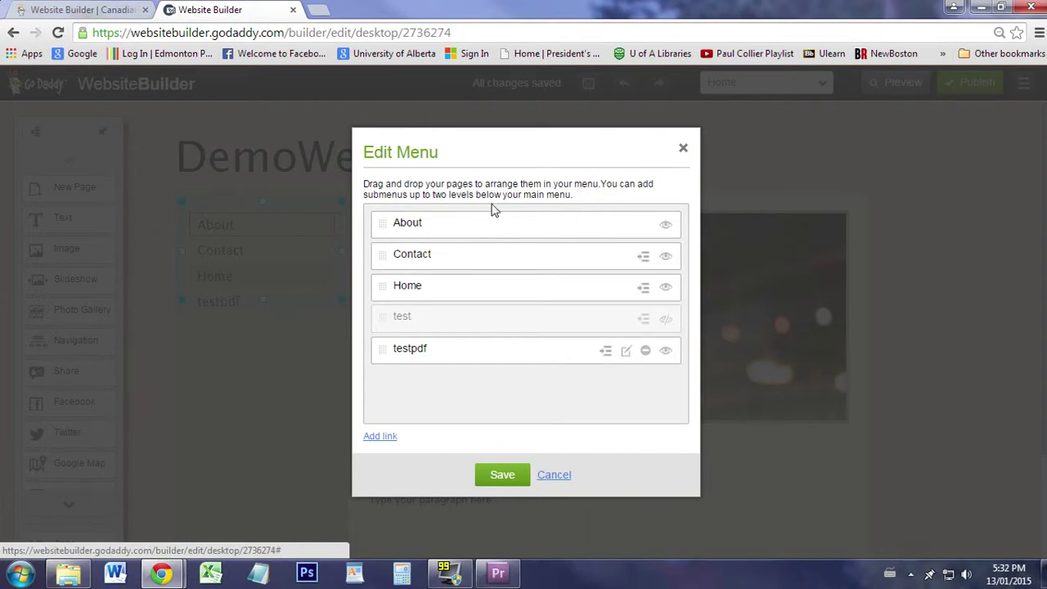
drag(534, 140, 579, 142)
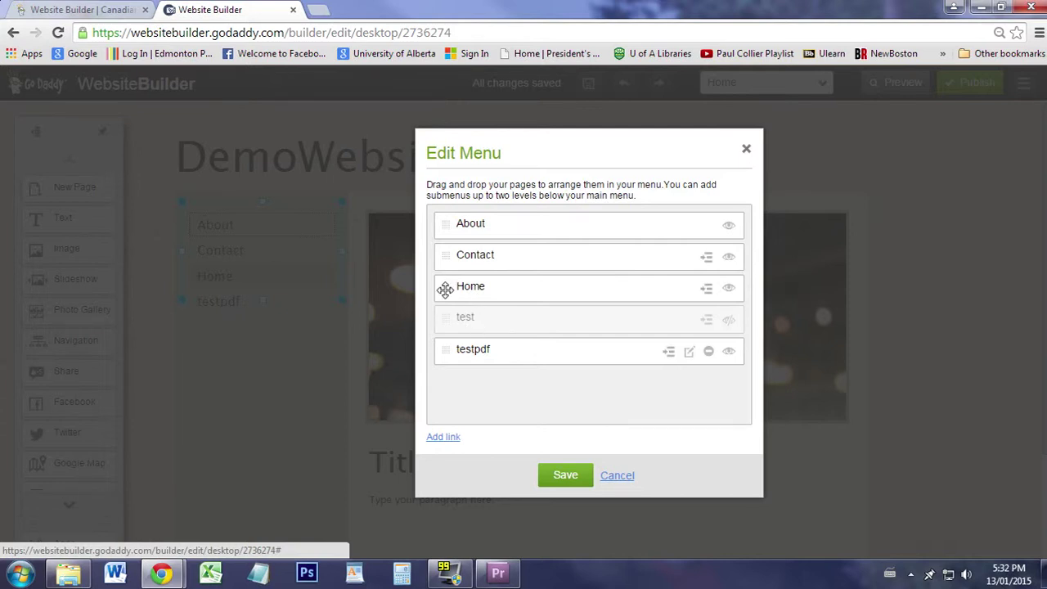
drag(444, 288, 446, 229)
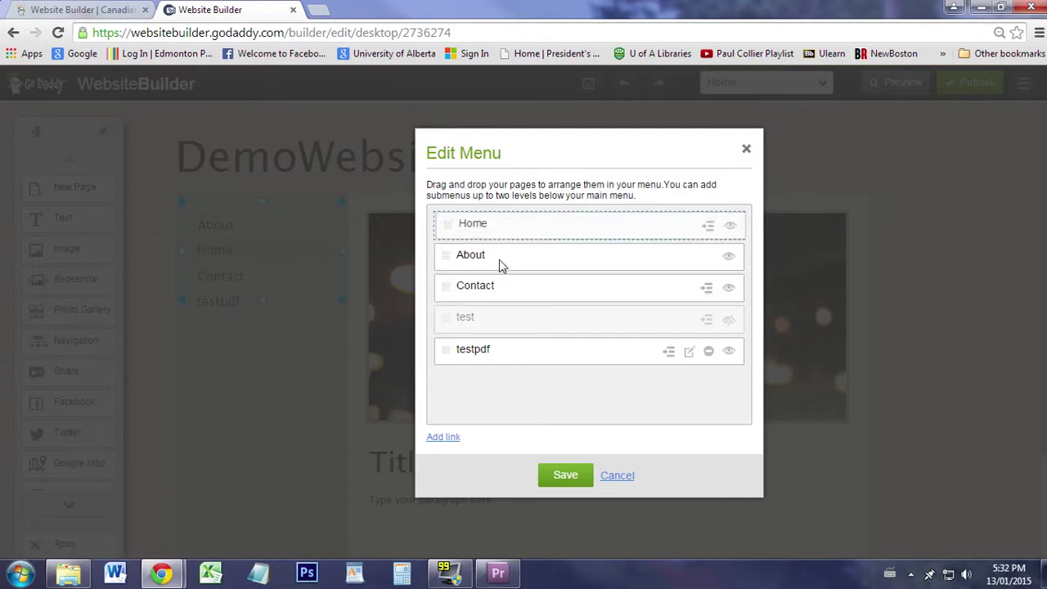
Nest About under Home and Contact under About as submenu levels, and save the navigation menu
click(708, 259)
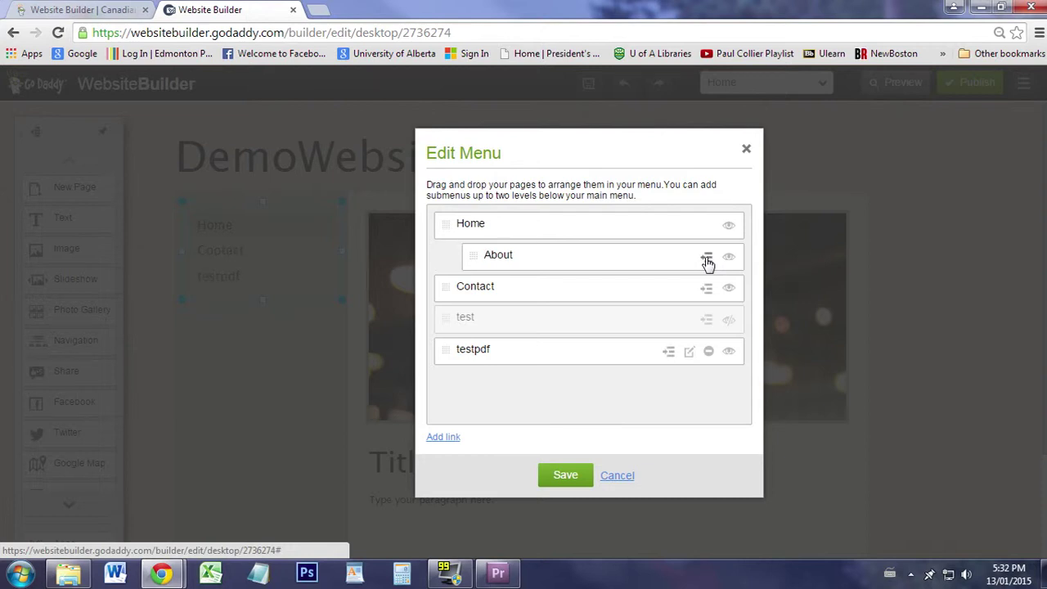
click(706, 288)
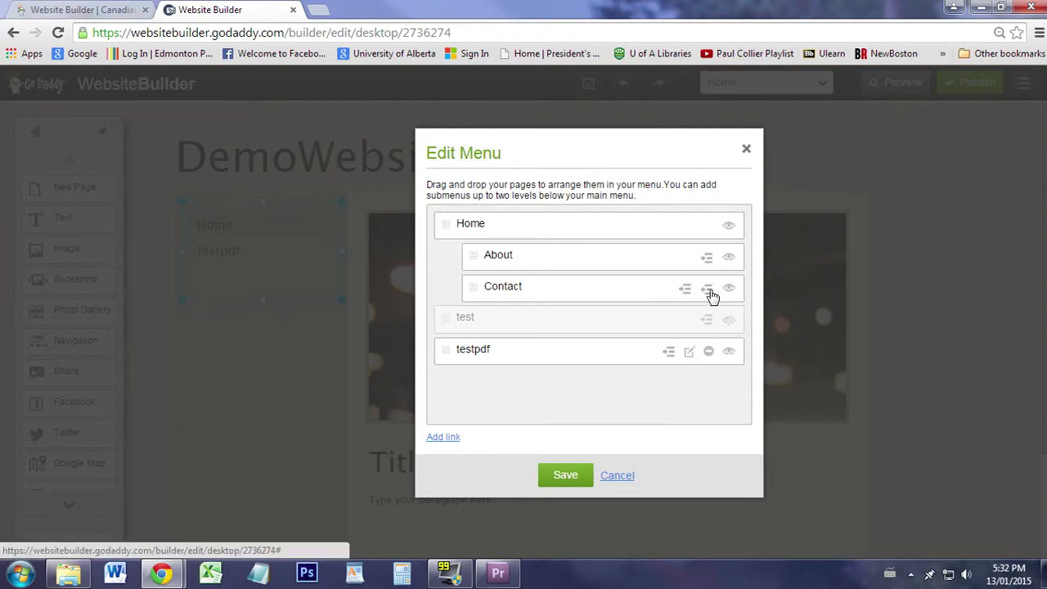
click(685, 288)
click(708, 291)
click(685, 291)
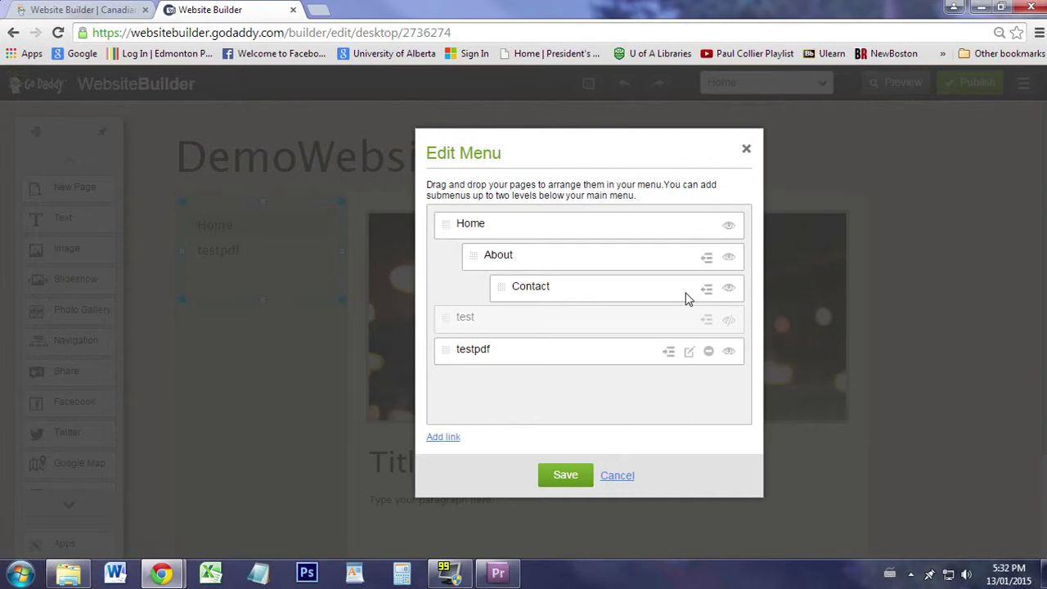
click(564, 474)
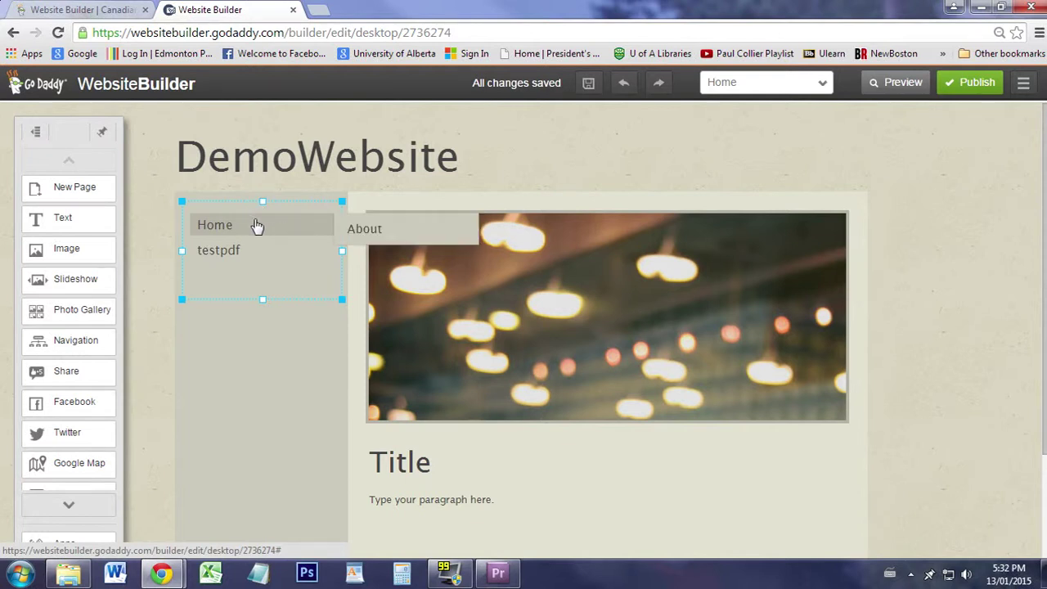
mouse_move(390, 232)
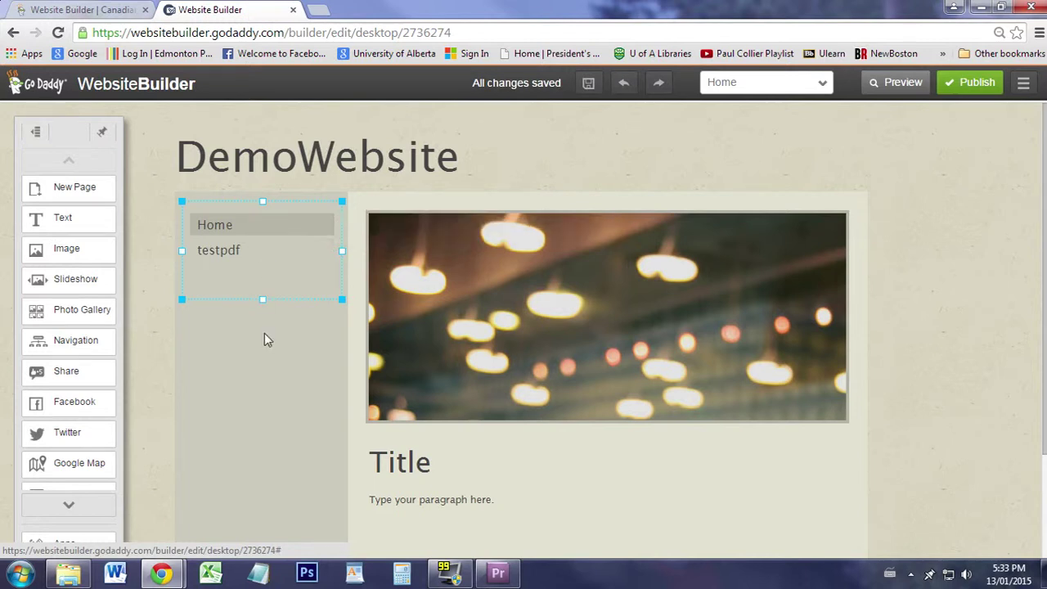
Return Contact and About to the main level of the sidebar navigation menu and save it
click(795, 92)
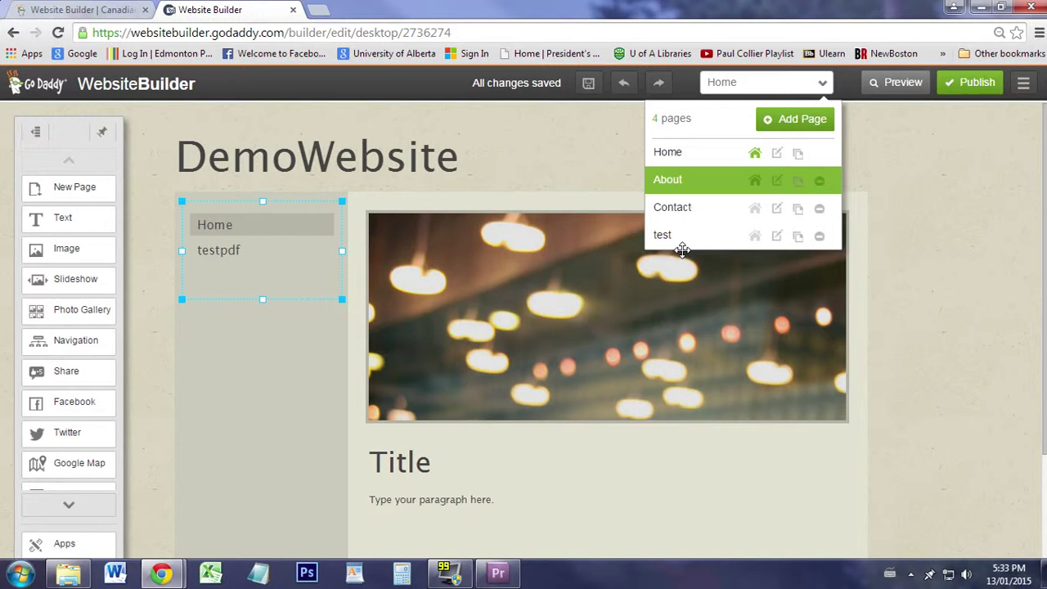
mouse_move(317, 239)
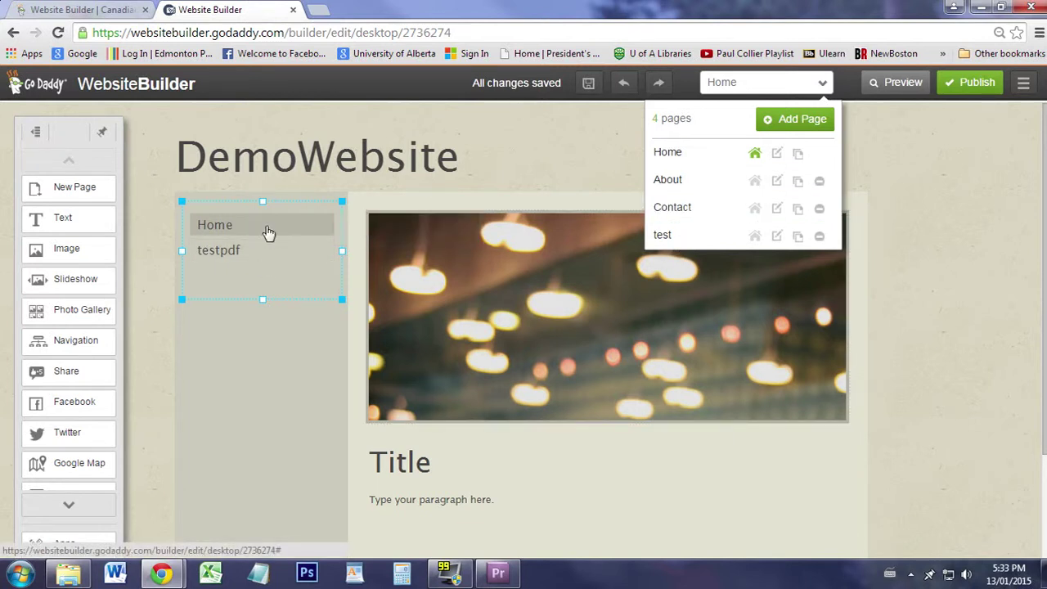
click(300, 279)
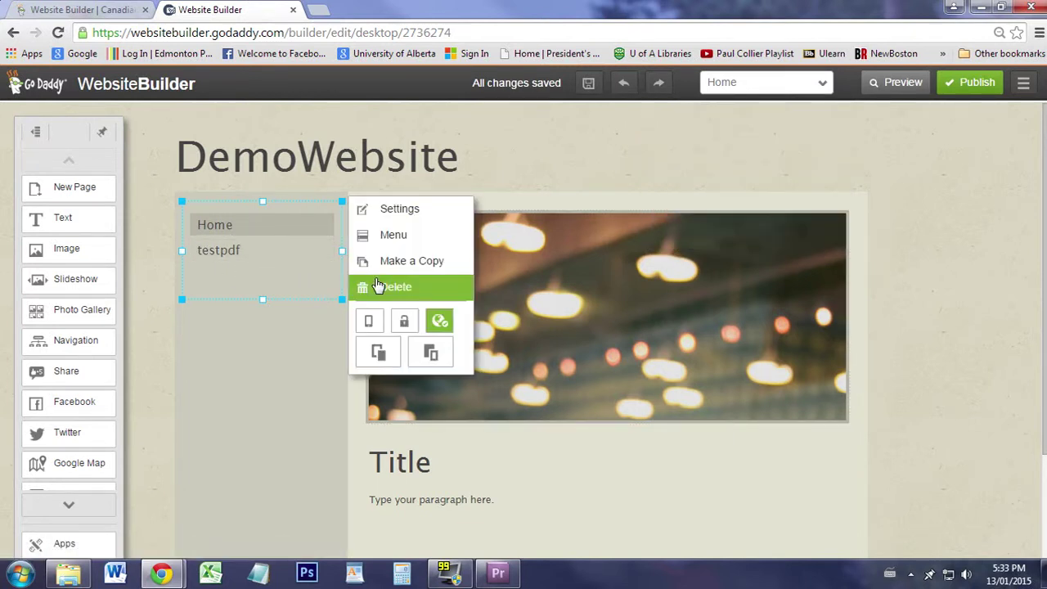
click(381, 234)
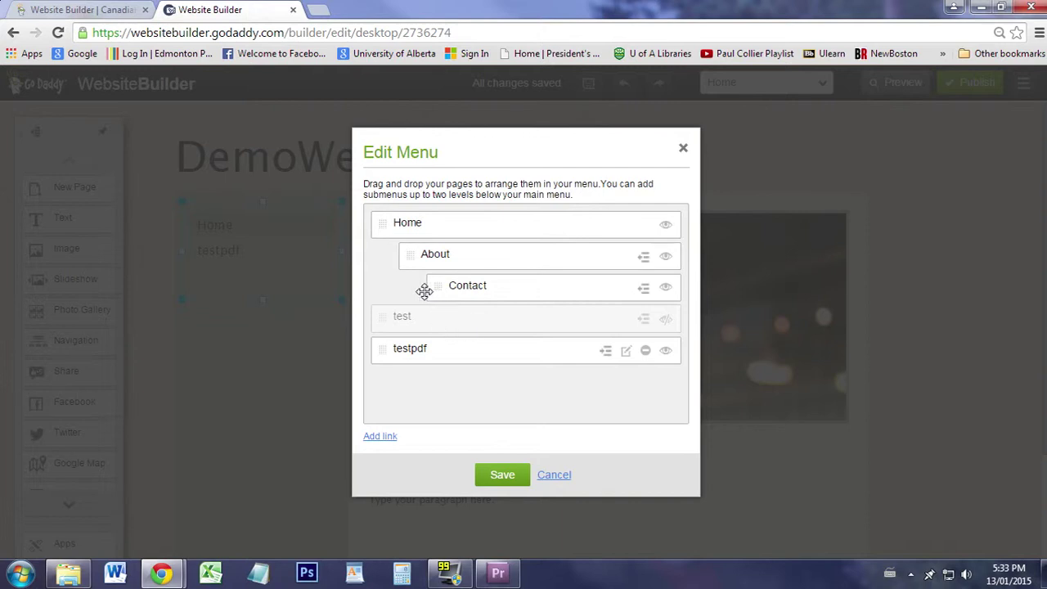
drag(423, 288, 401, 255)
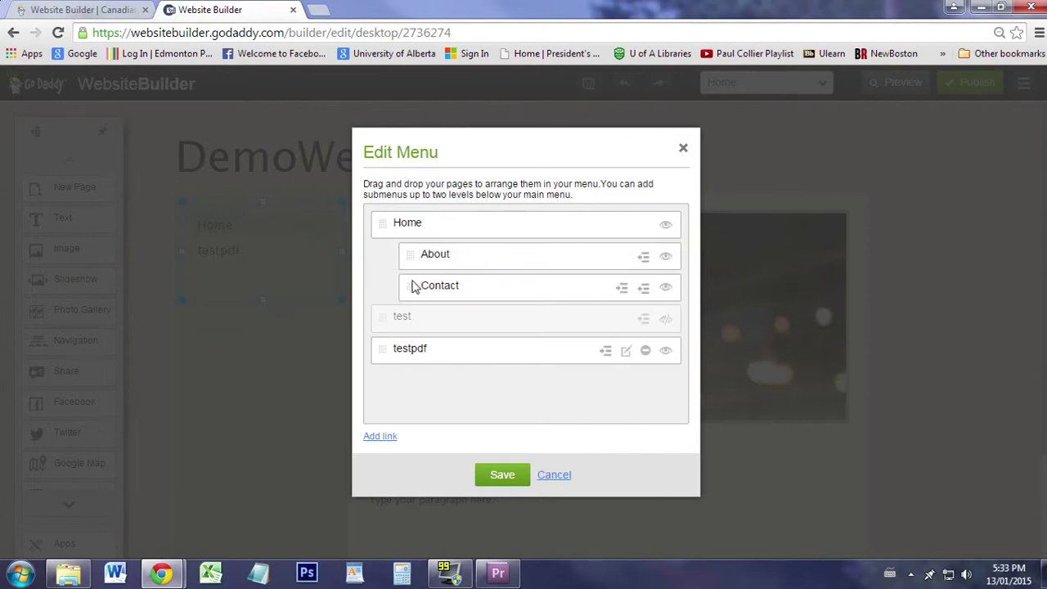
click(644, 288)
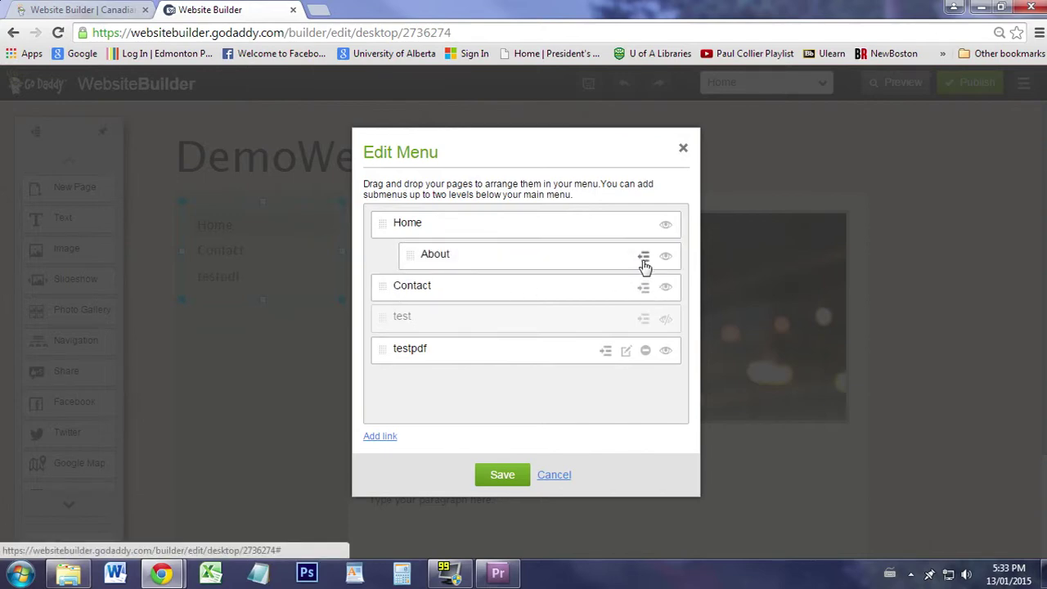
click(644, 257)
click(506, 481)
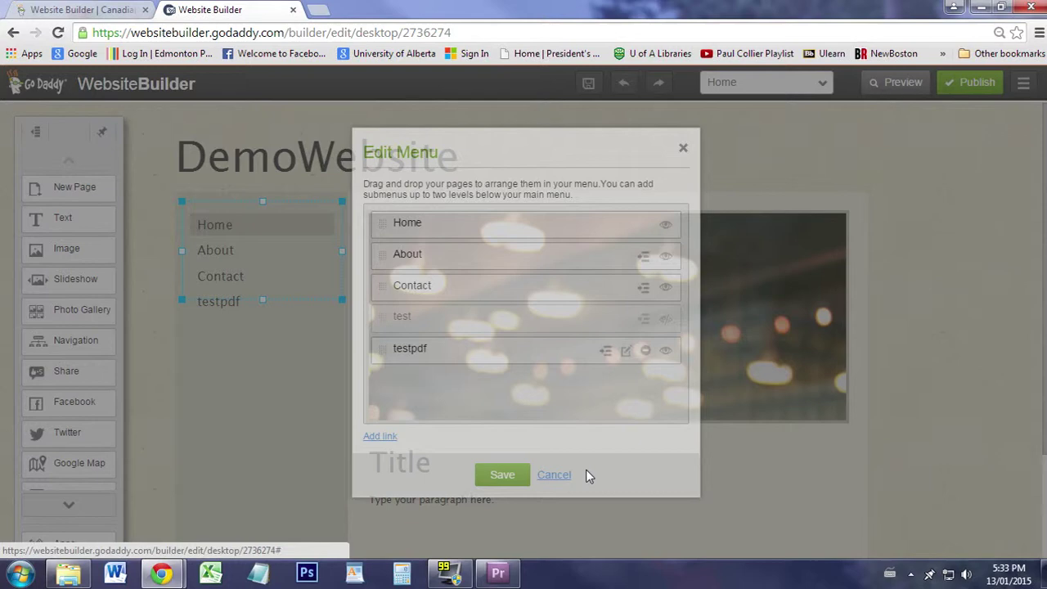
Add a second navigation element to the Home page, between the large image and the Title heading
click(84, 344)
drag(84, 344, 286, 400)
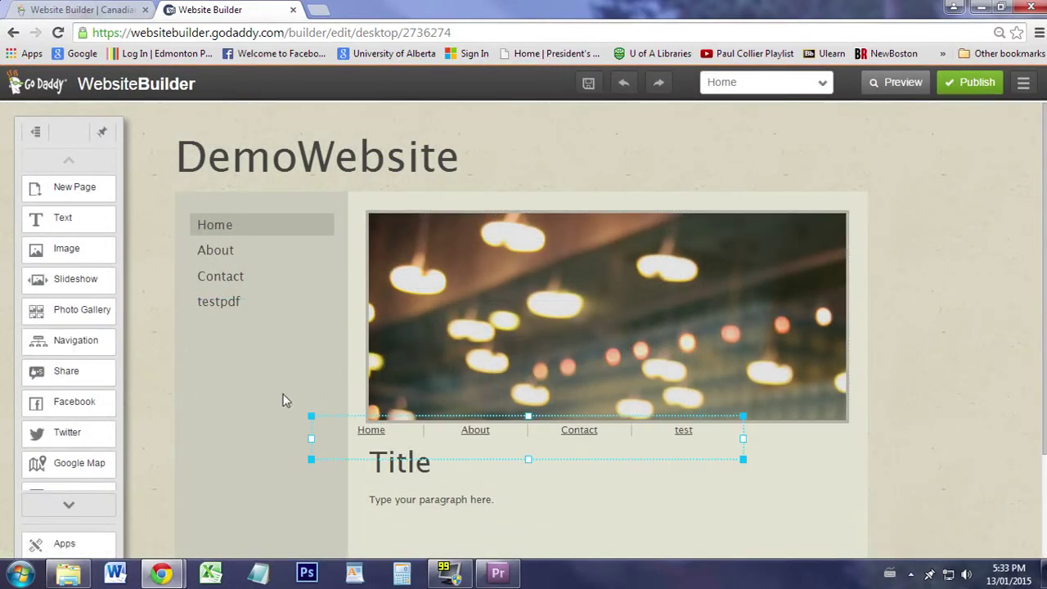
click(867, 448)
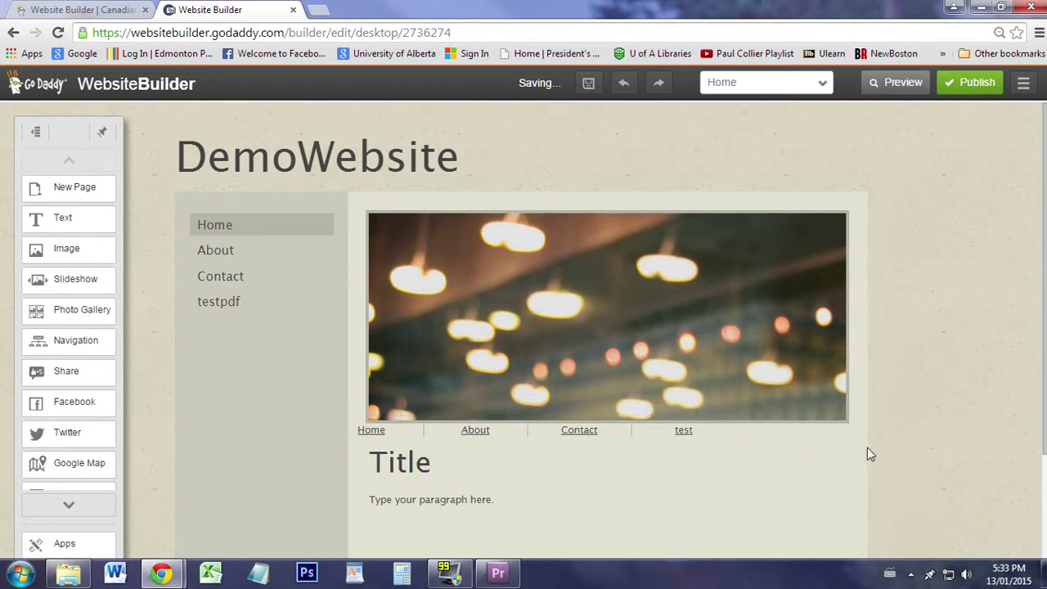
Reorder the sidebar navigation menu to Contact, Home, testpdf, About and save it
click(270, 268)
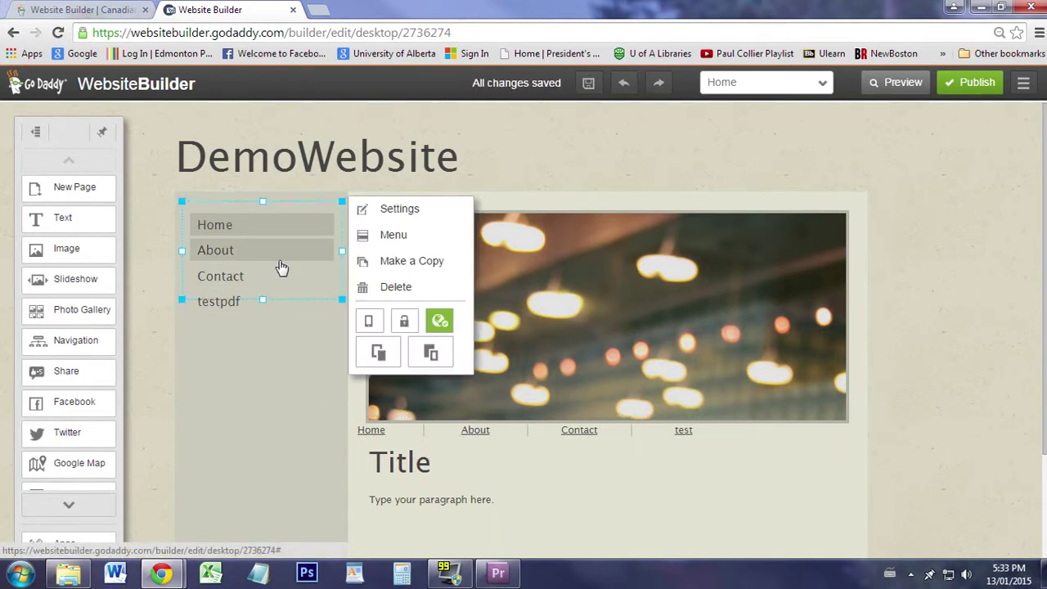
click(413, 237)
drag(380, 286, 383, 223)
drag(381, 350, 381, 284)
click(500, 474)
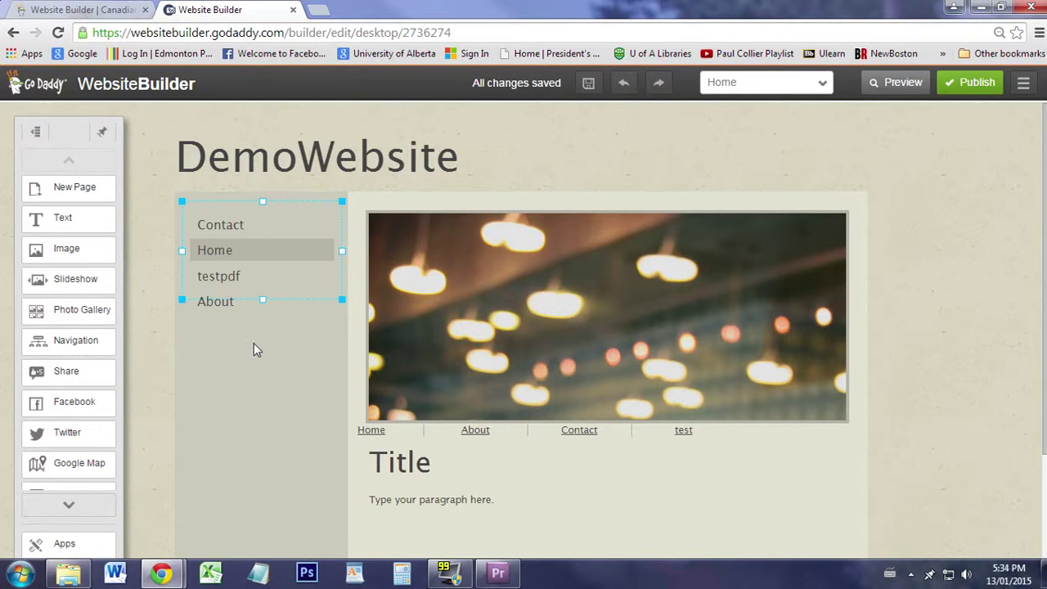
click(309, 304)
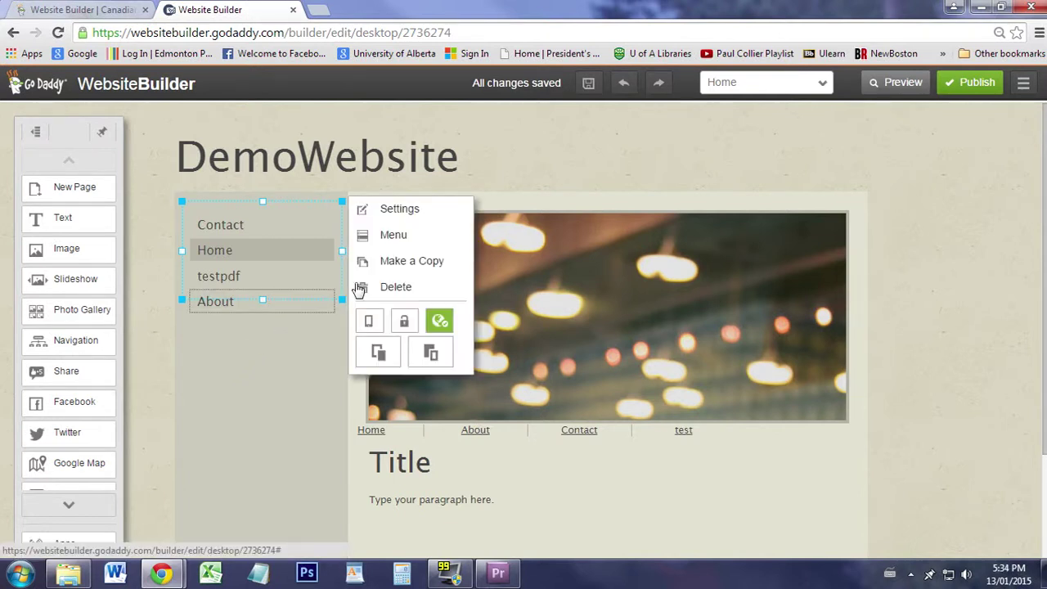
click(400, 245)
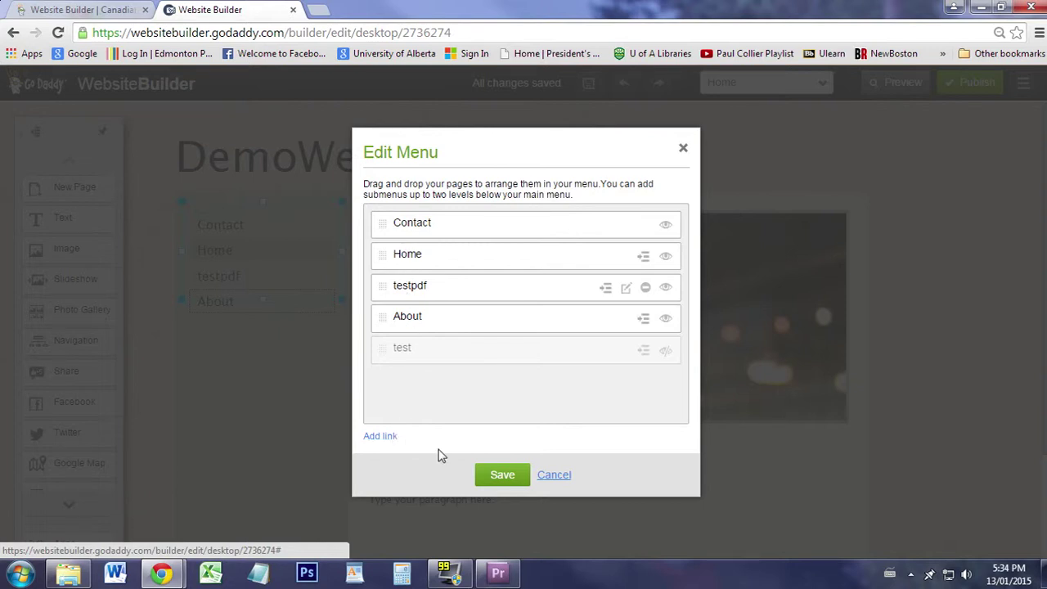
click(550, 476)
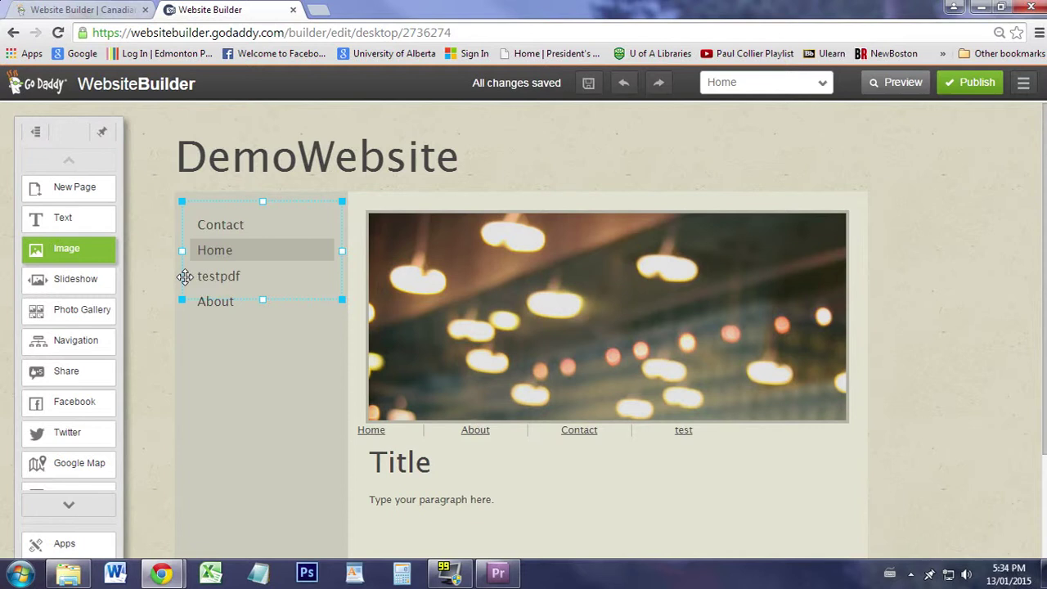
Add a new link titled "pdf" to the end of the sidebar navigation menu
click(292, 299)
click(413, 248)
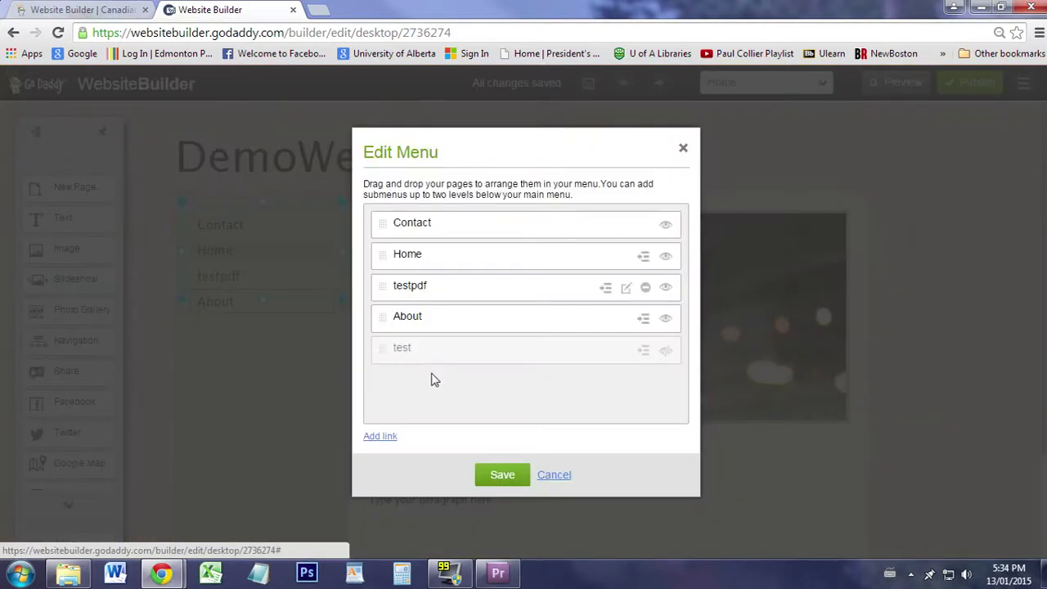
click(378, 435)
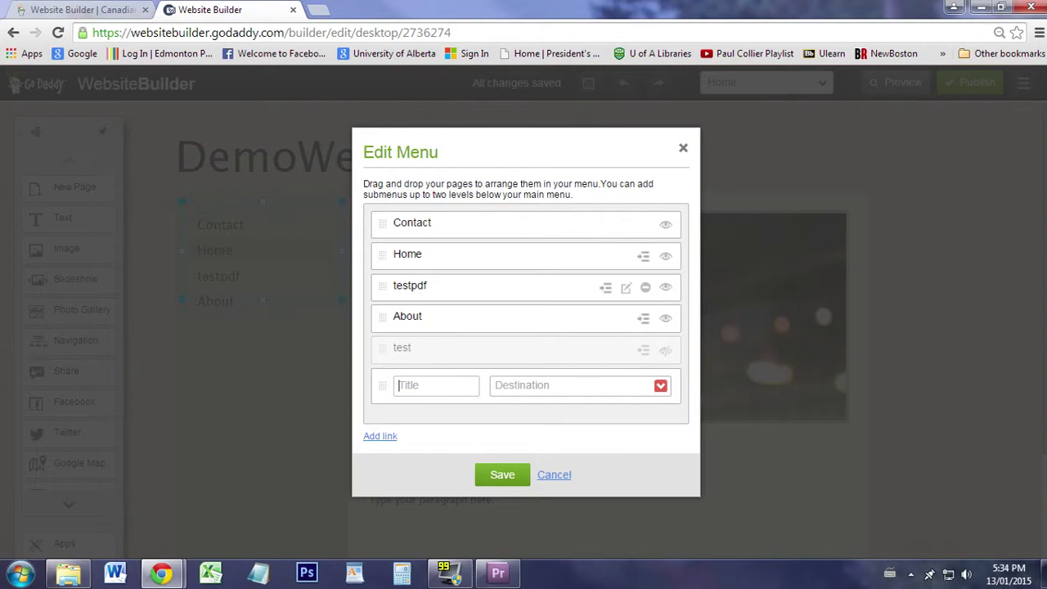
text(pdf)
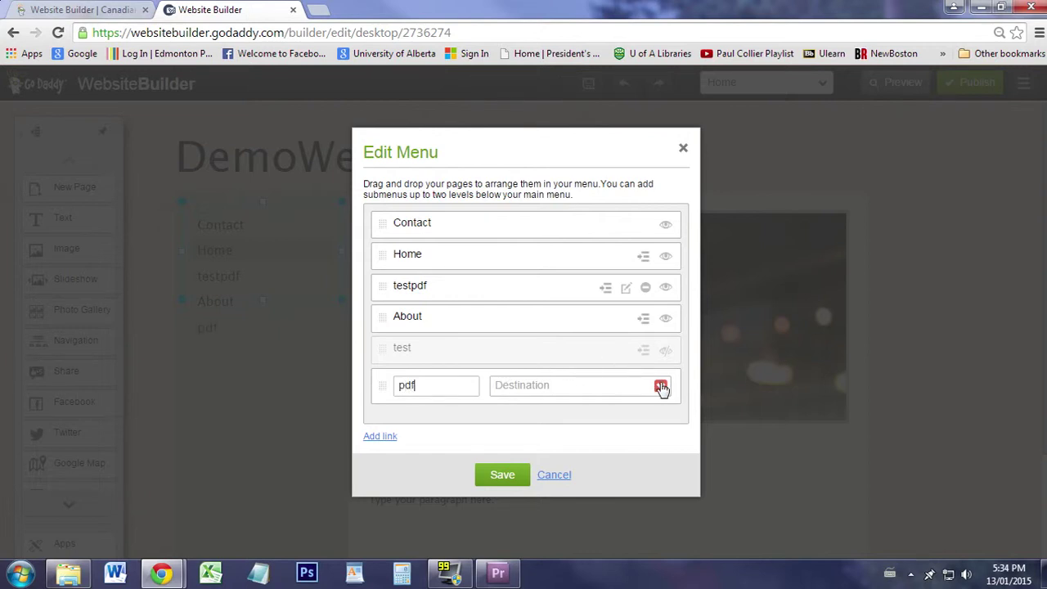
Upload pdf-test.pdf from the Desktop and insert the newly uploaded file as the pdf link's destination
click(661, 386)
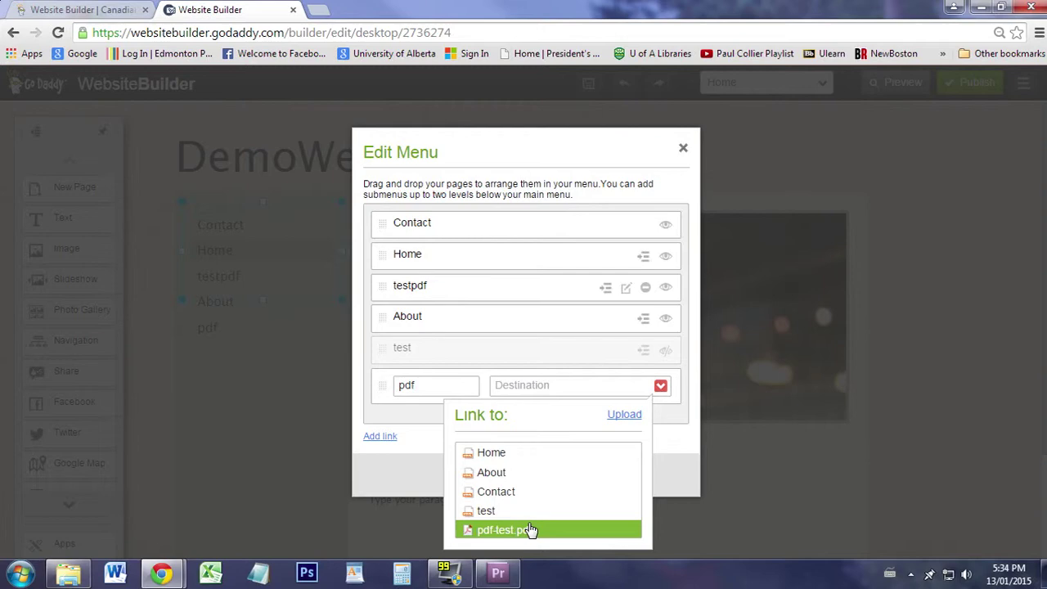
click(625, 416)
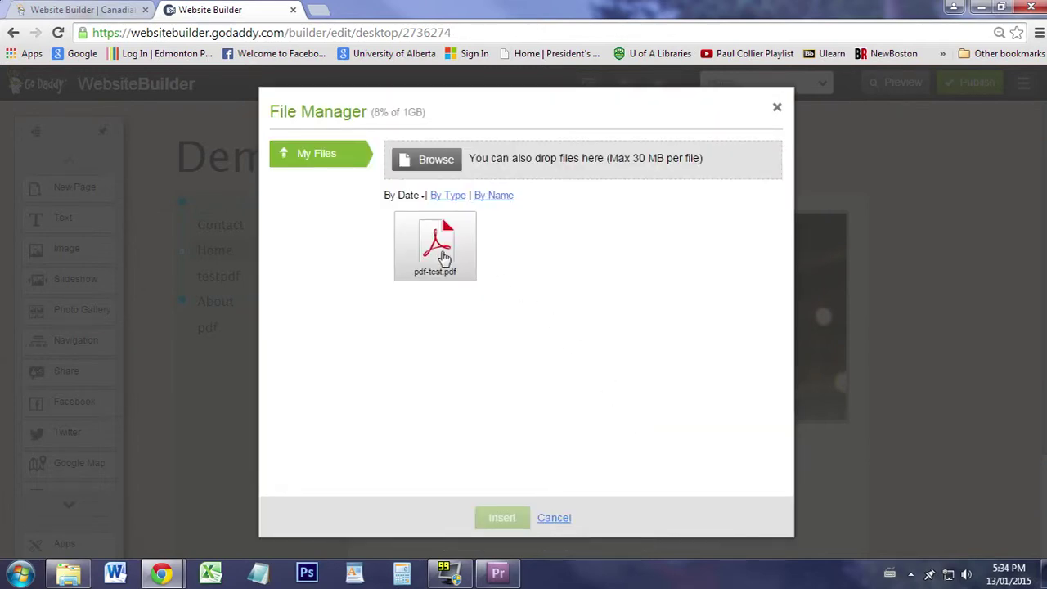
click(432, 166)
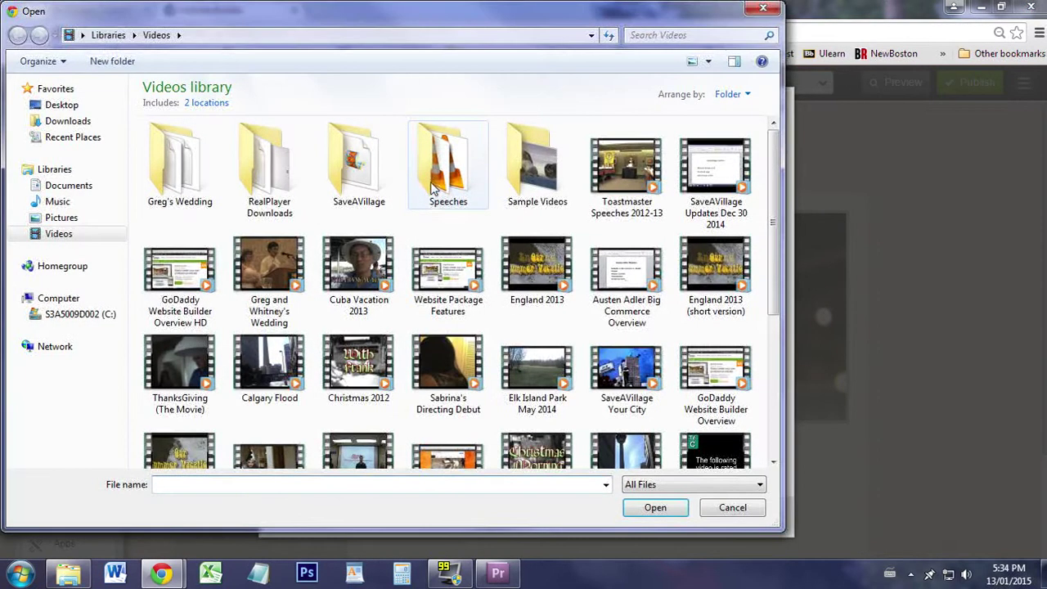
click(49, 106)
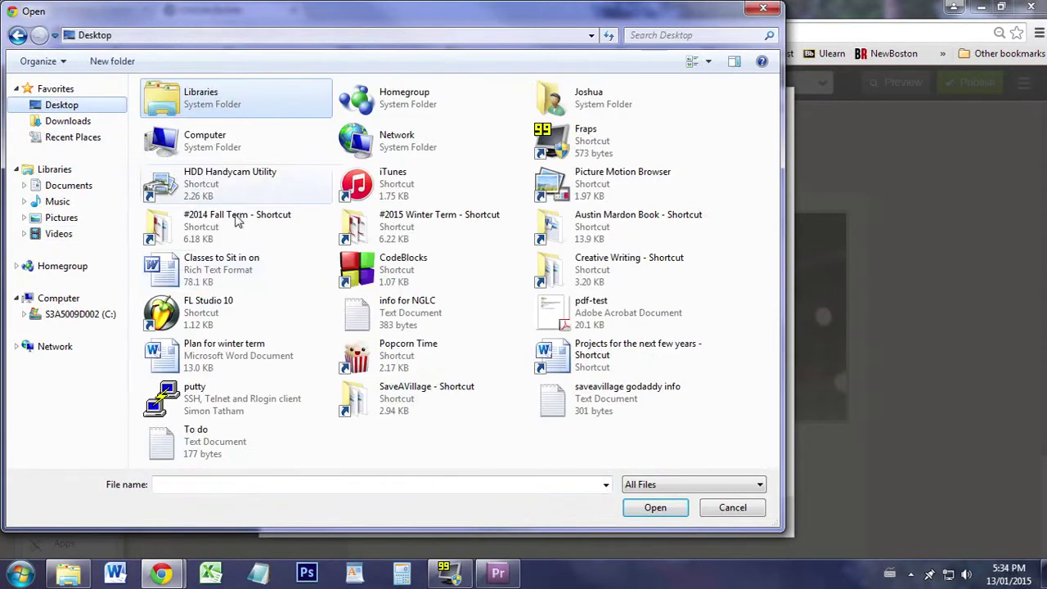
click(362, 449)
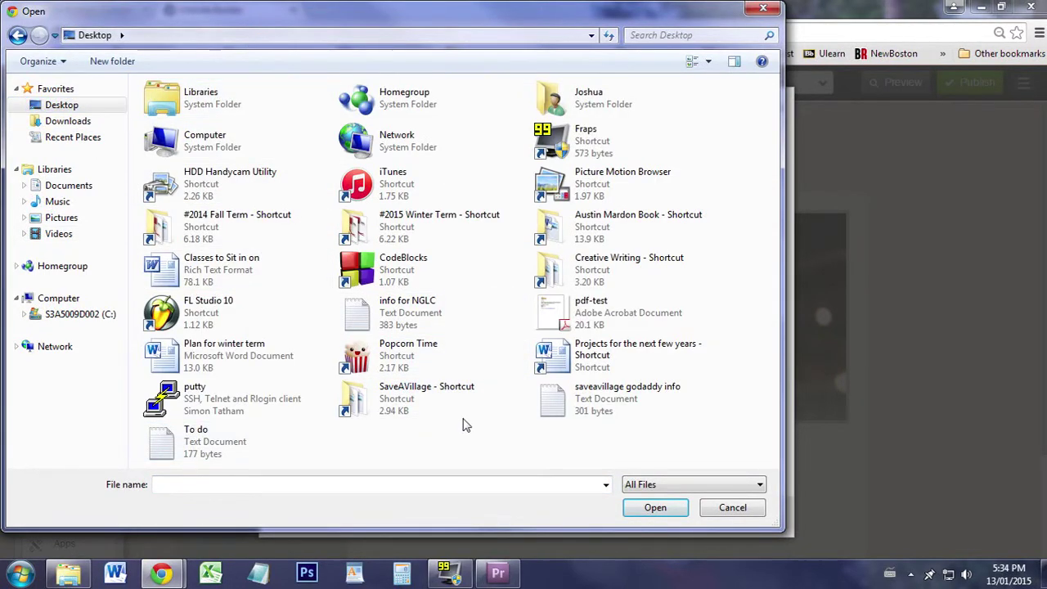
double_click(580, 310)
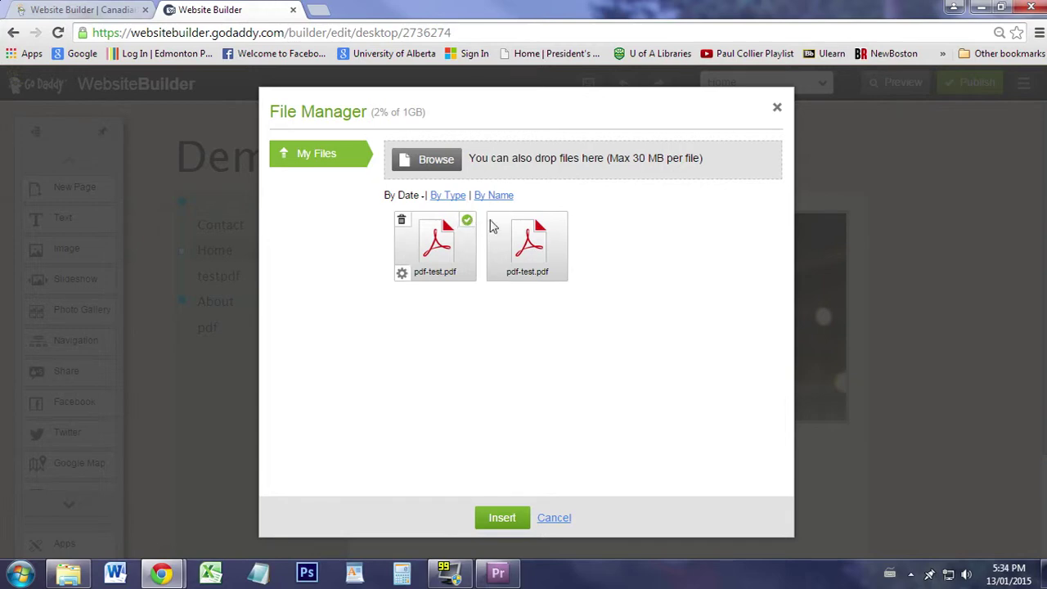
click(538, 249)
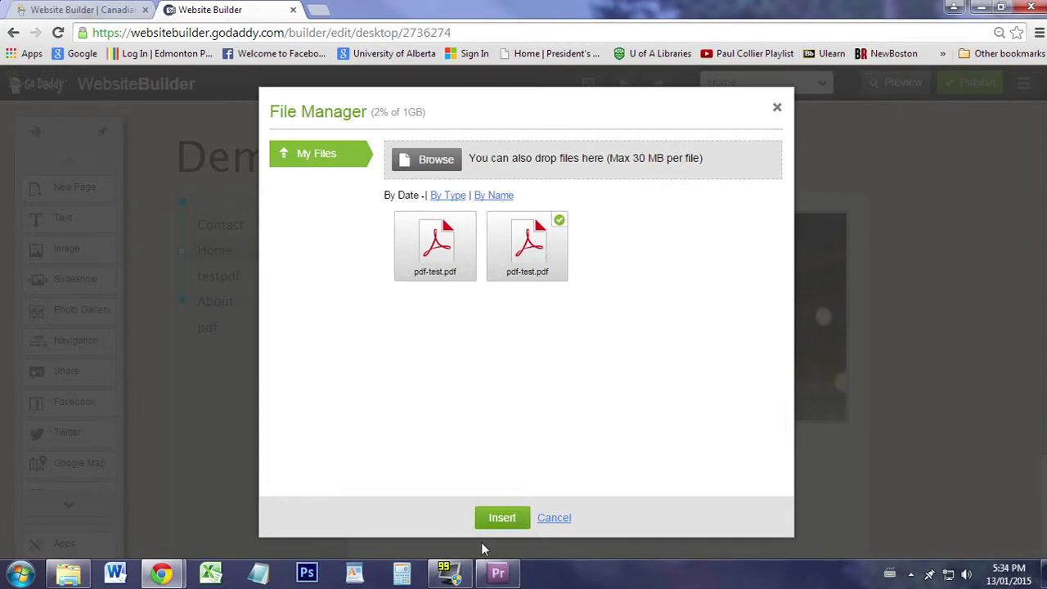
click(487, 519)
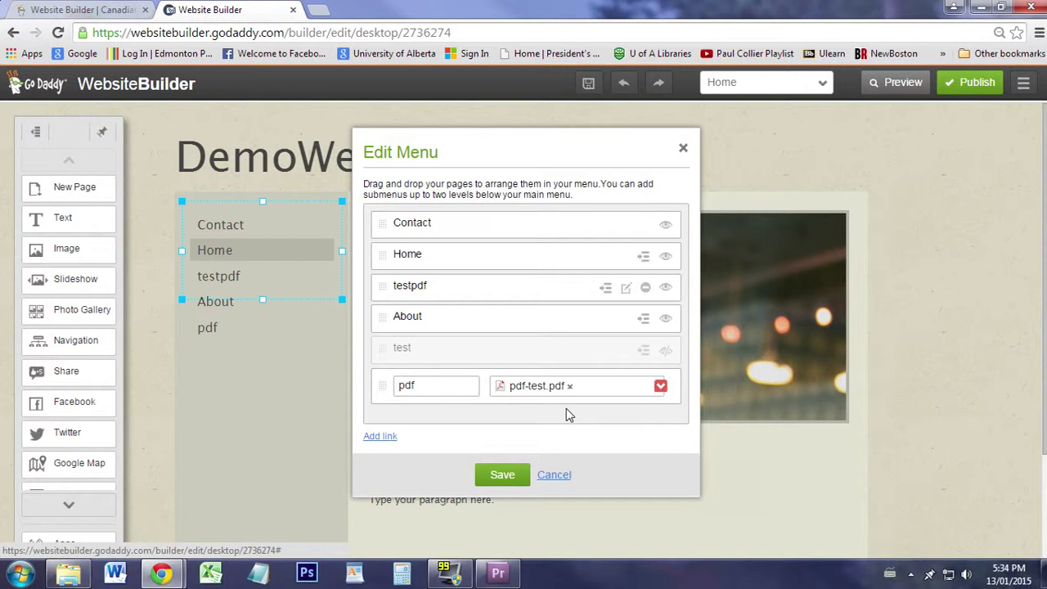
Review the pdf link's available destinations, keep pdf-test.pdf and save the sidebar menu
click(659, 388)
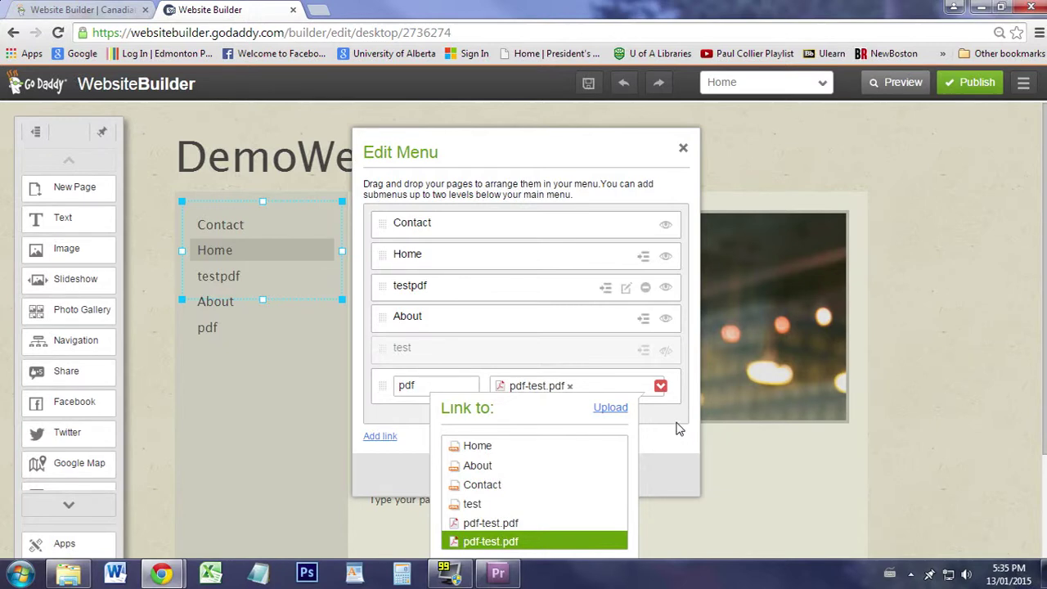
click(622, 442)
click(491, 475)
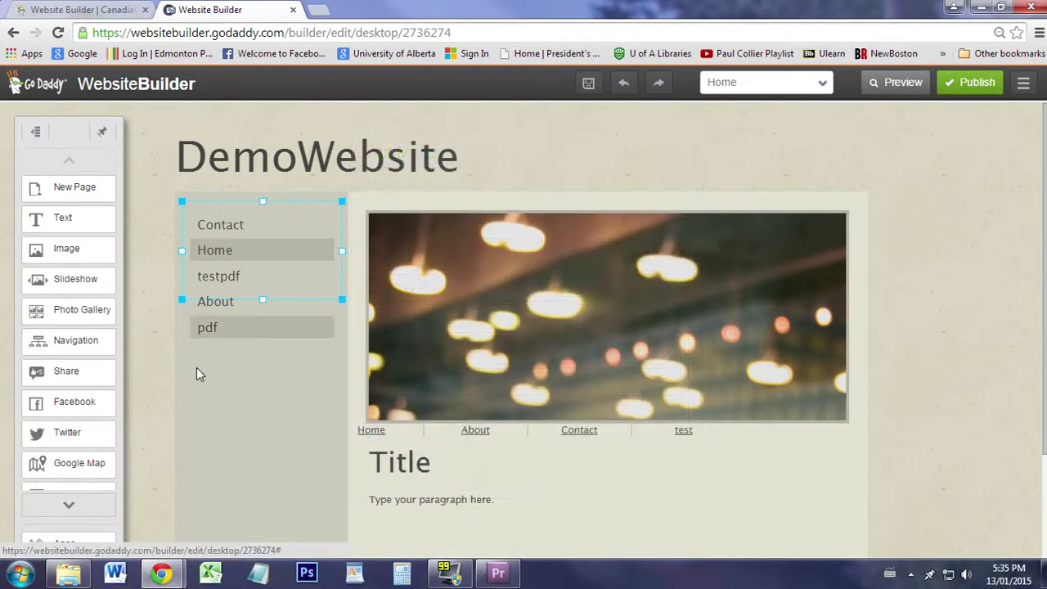
Preview the desktop site, test the sidebar's pdf link, look over the Home page and exit the preview
click(904, 94)
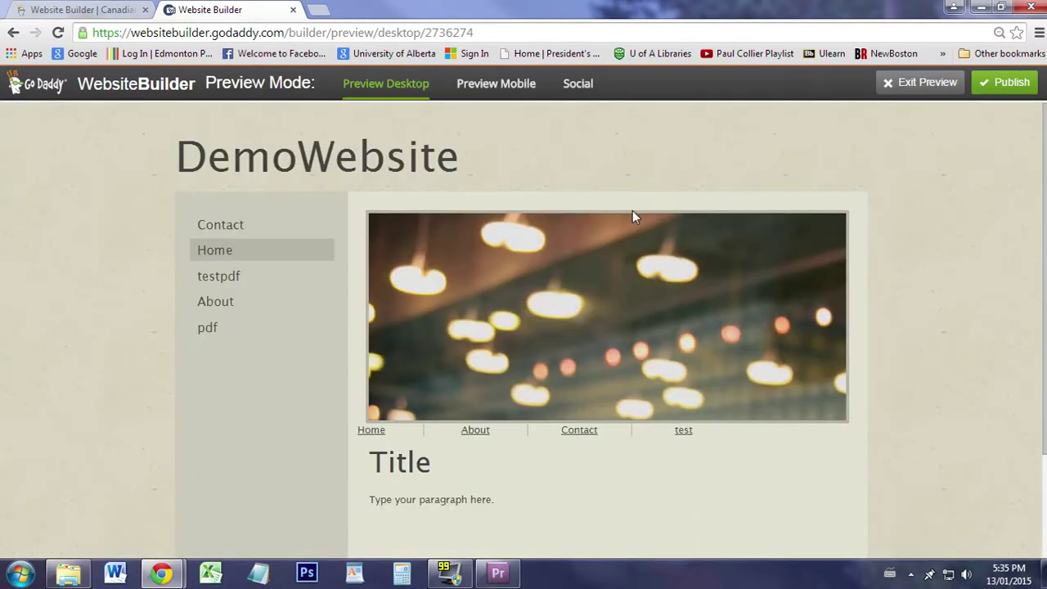
click(221, 332)
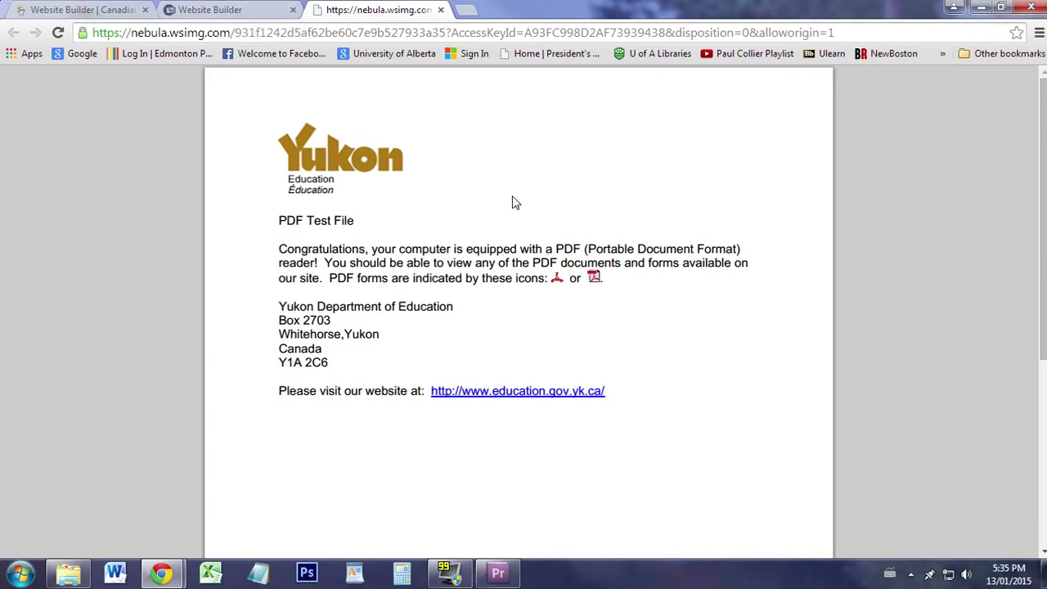
click(234, 10)
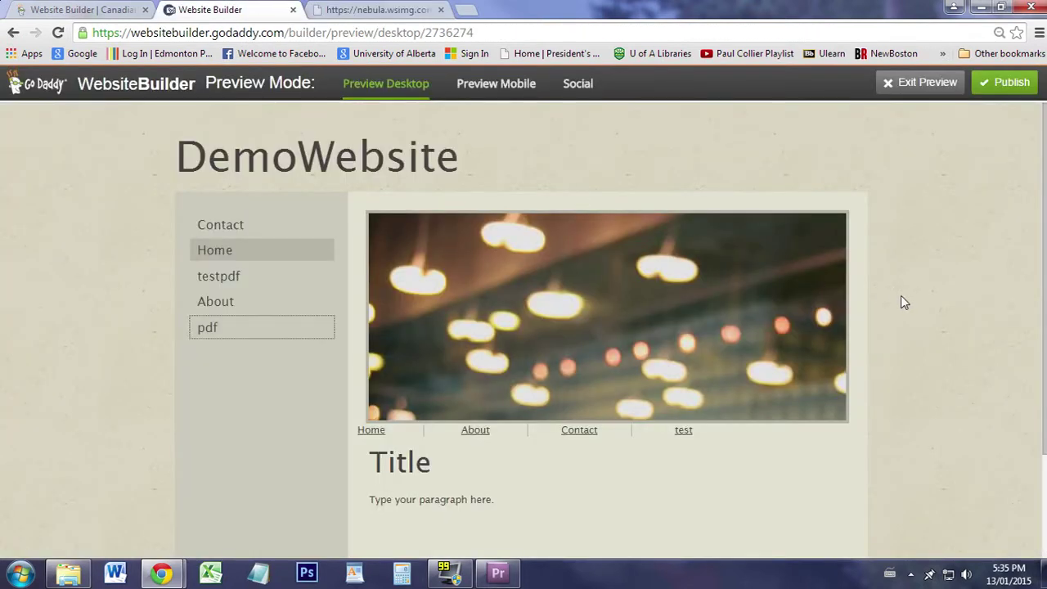
scroll(858, 327, down, 1)
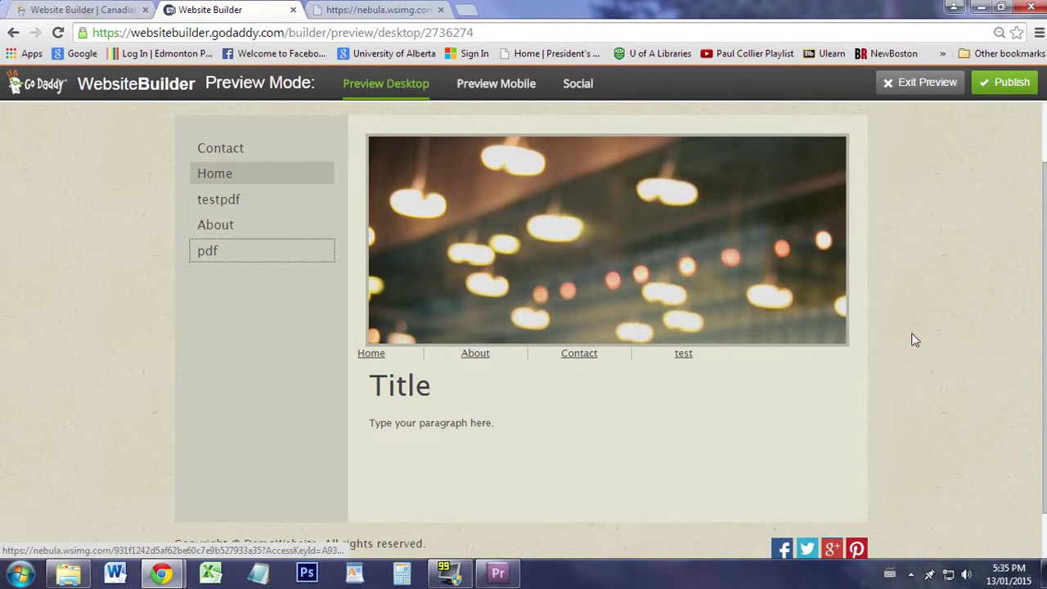
scroll(915, 337, up, 1)
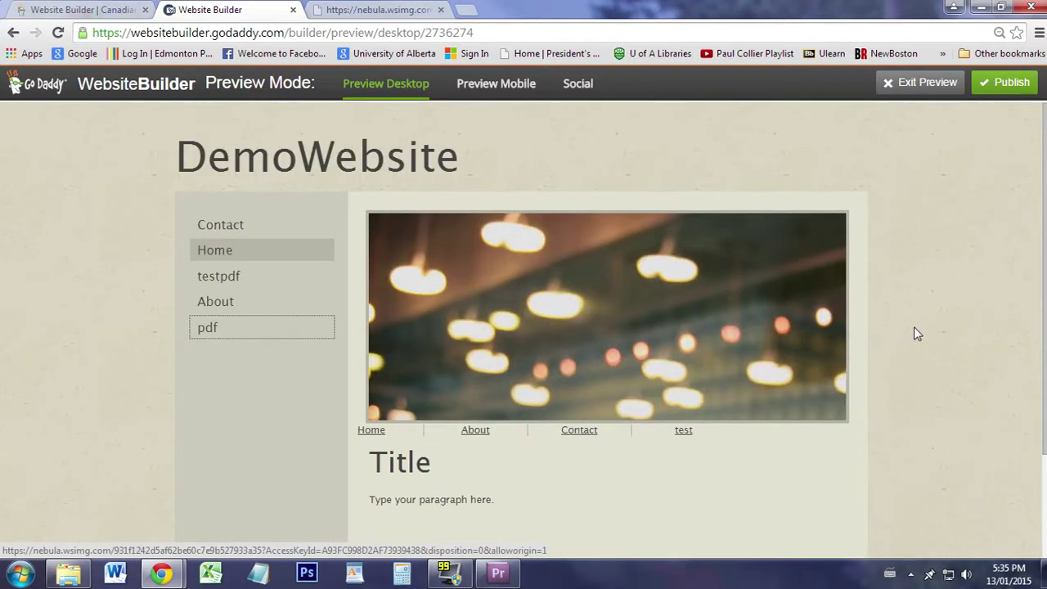
right_click(692, 431)
click(922, 82)
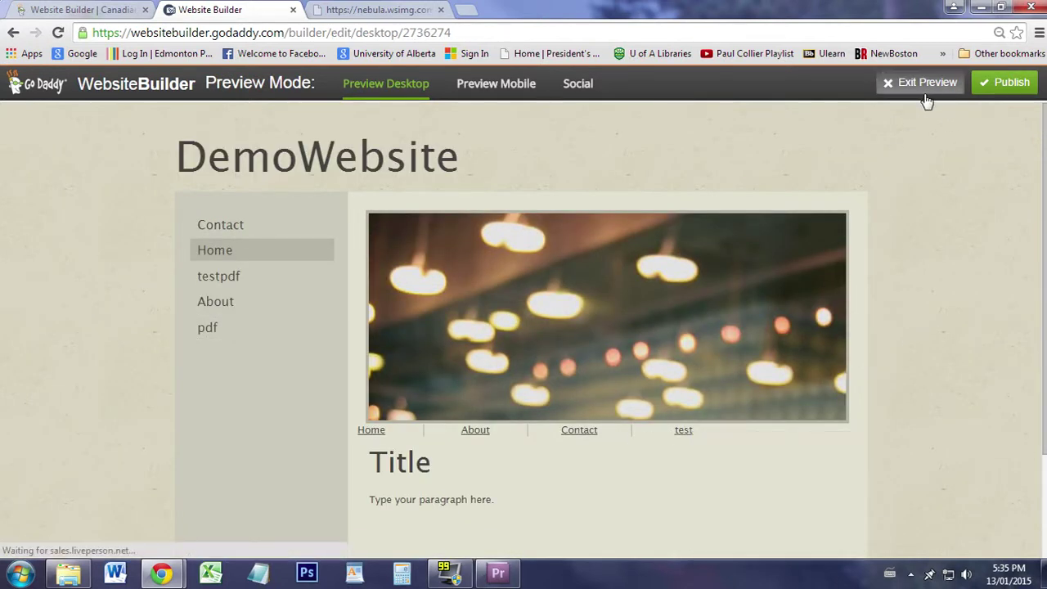
Set the theme of the navigation element below the large image to Theme, after trying Default and Simple
click(582, 438)
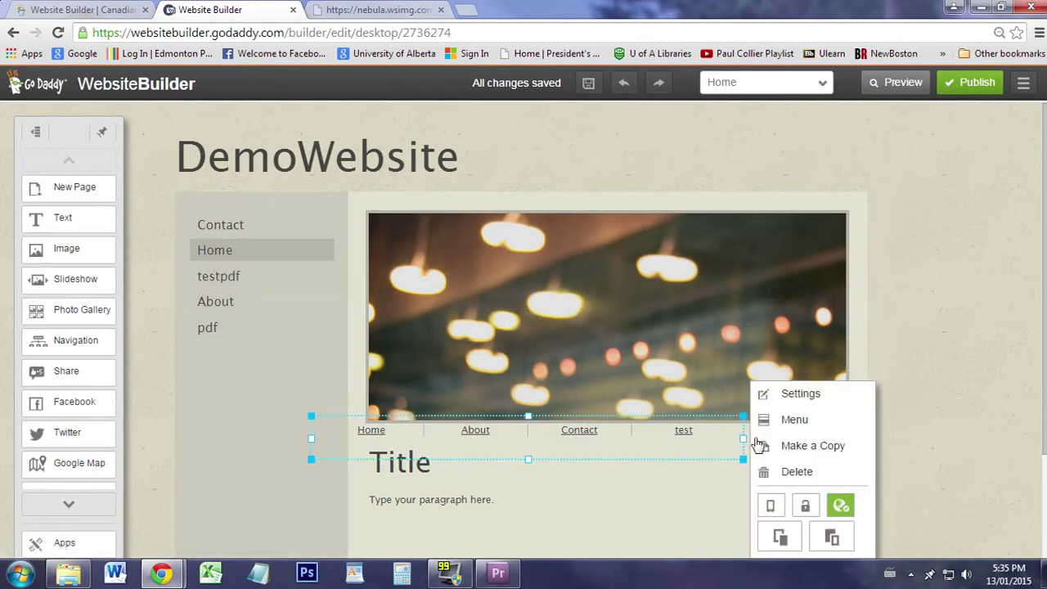
click(816, 394)
drag(563, 70, 582, 129)
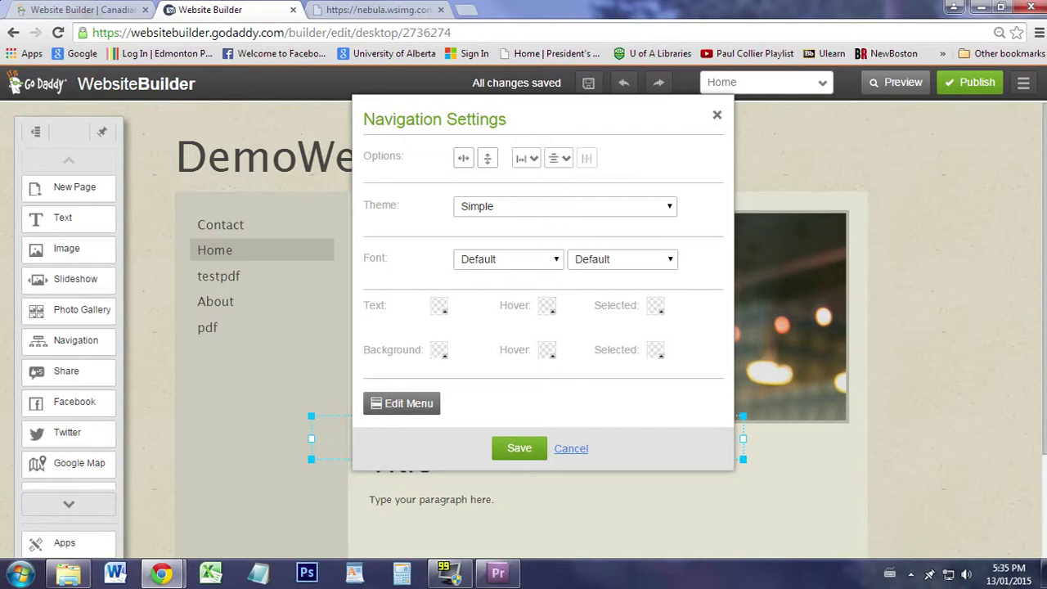
click(619, 208)
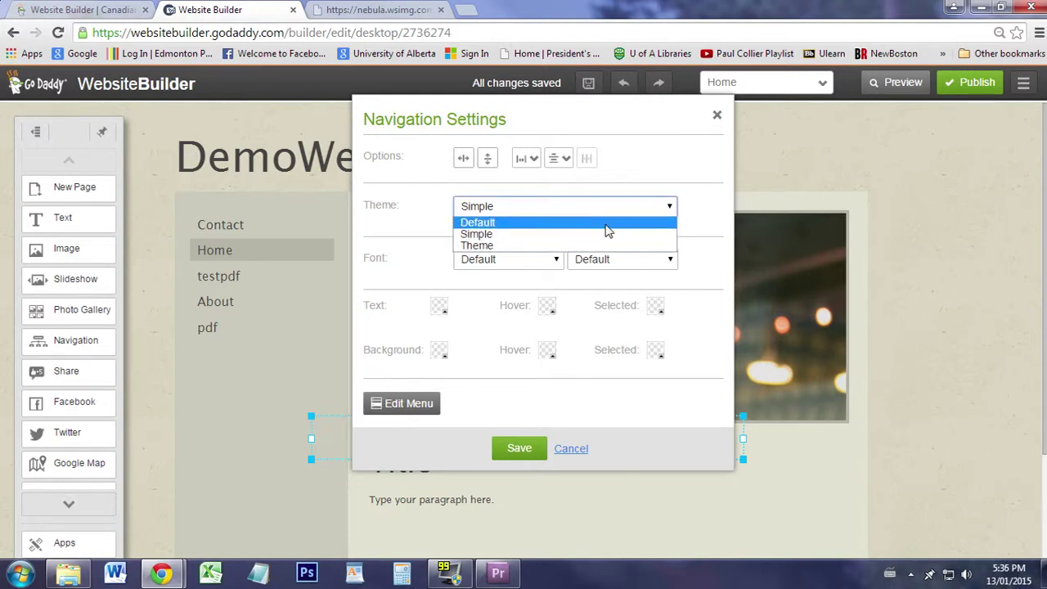
click(607, 226)
drag(594, 107, 889, 153)
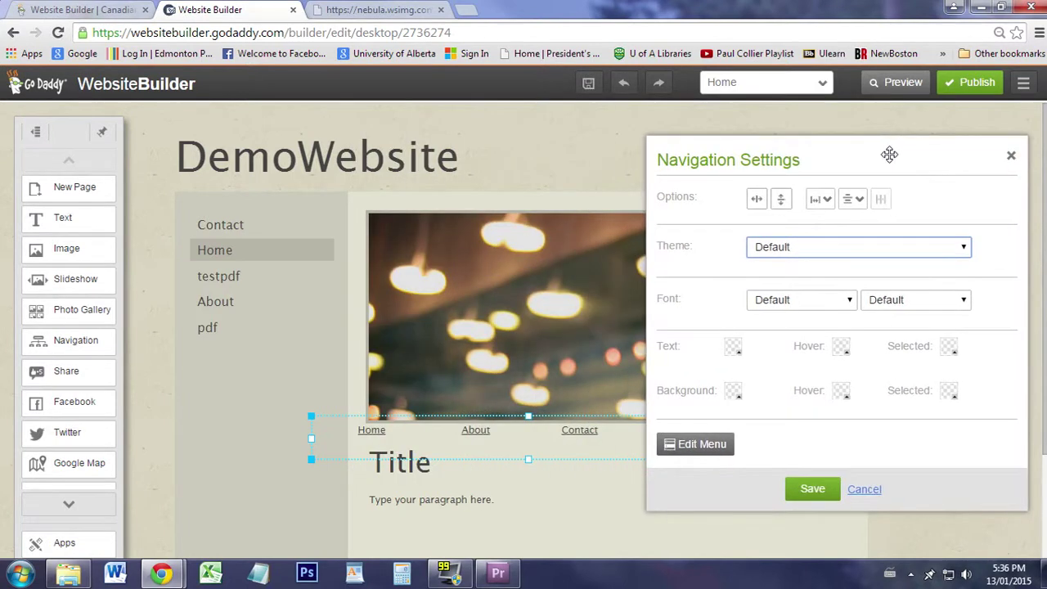
click(844, 245)
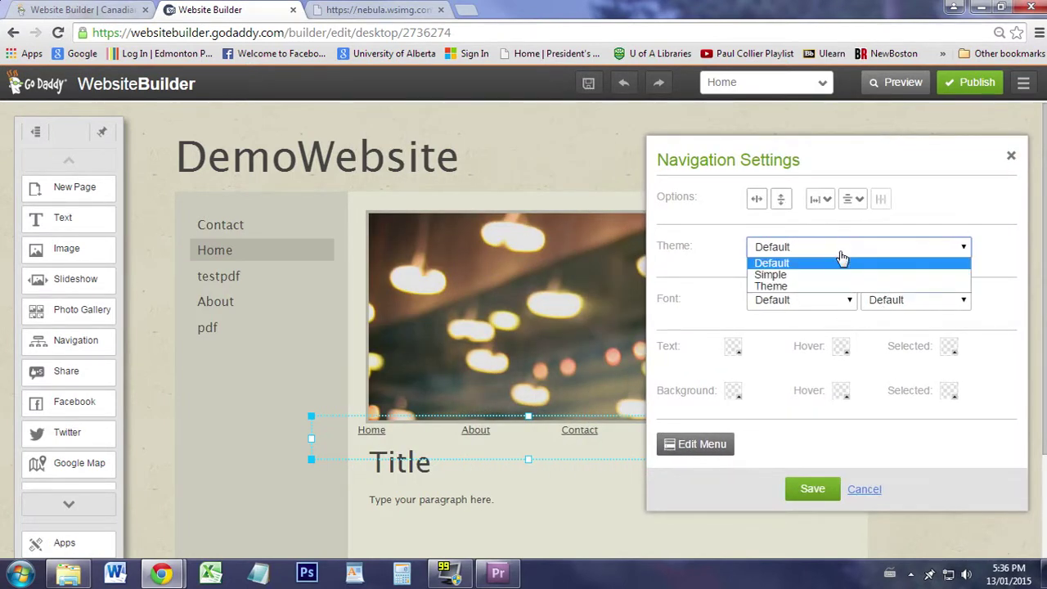
click(827, 273)
click(814, 249)
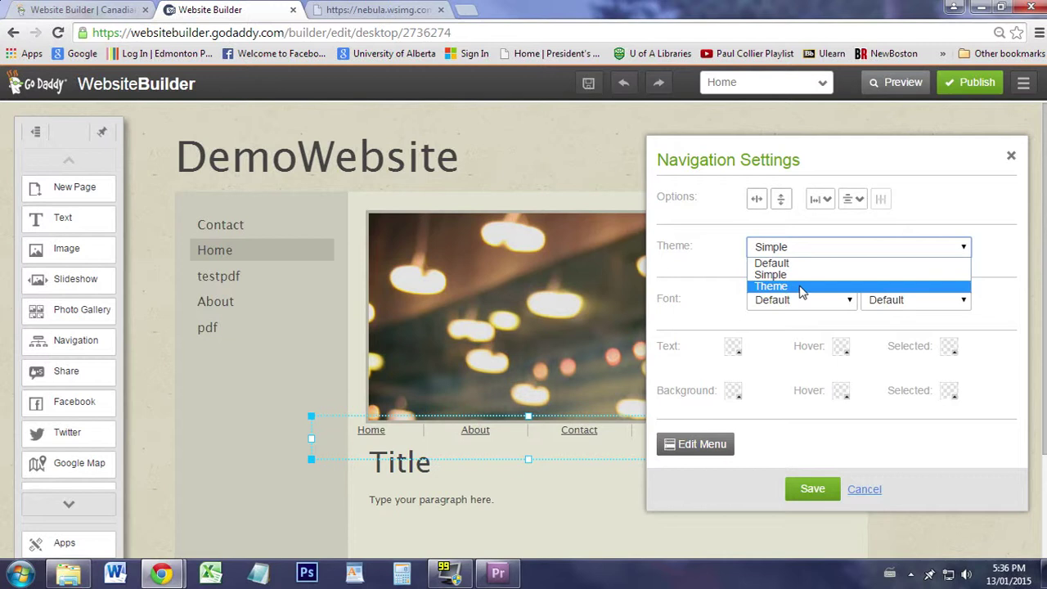
click(842, 286)
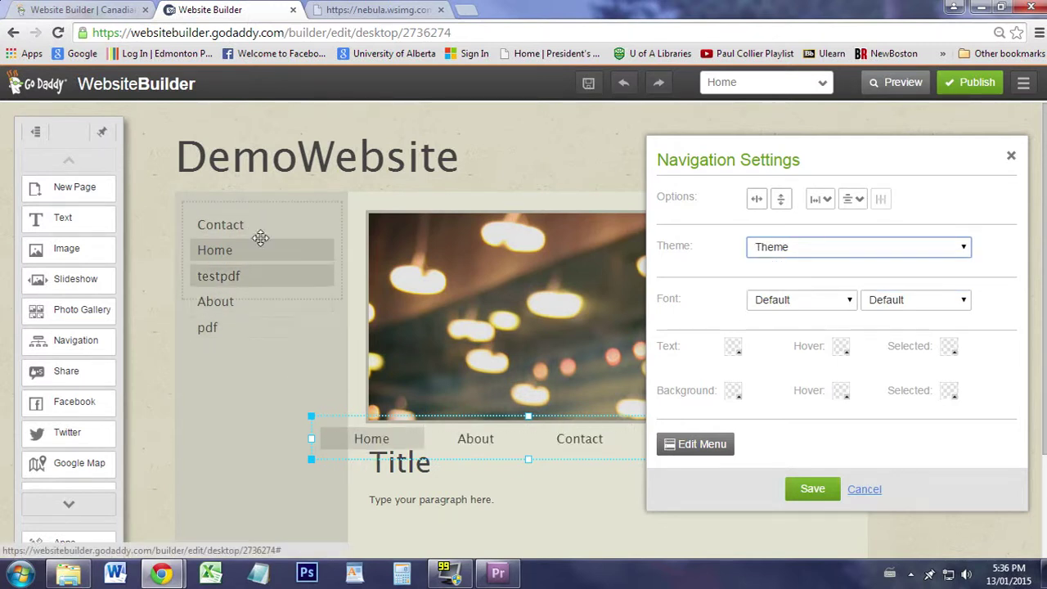
Try a vertical layout for the navigation element below the image and return it to horizontal
click(783, 205)
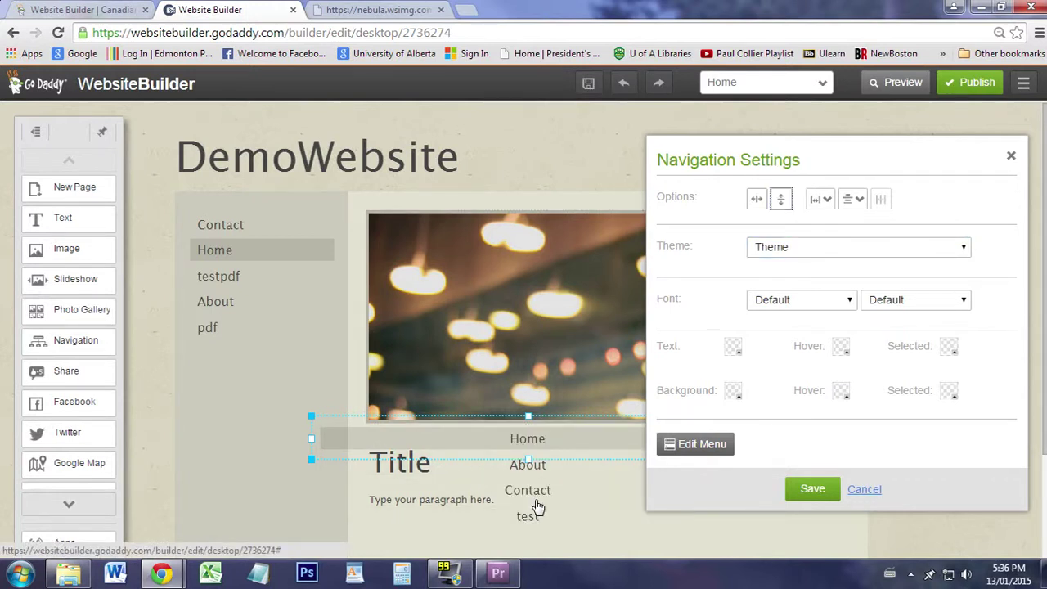
click(757, 199)
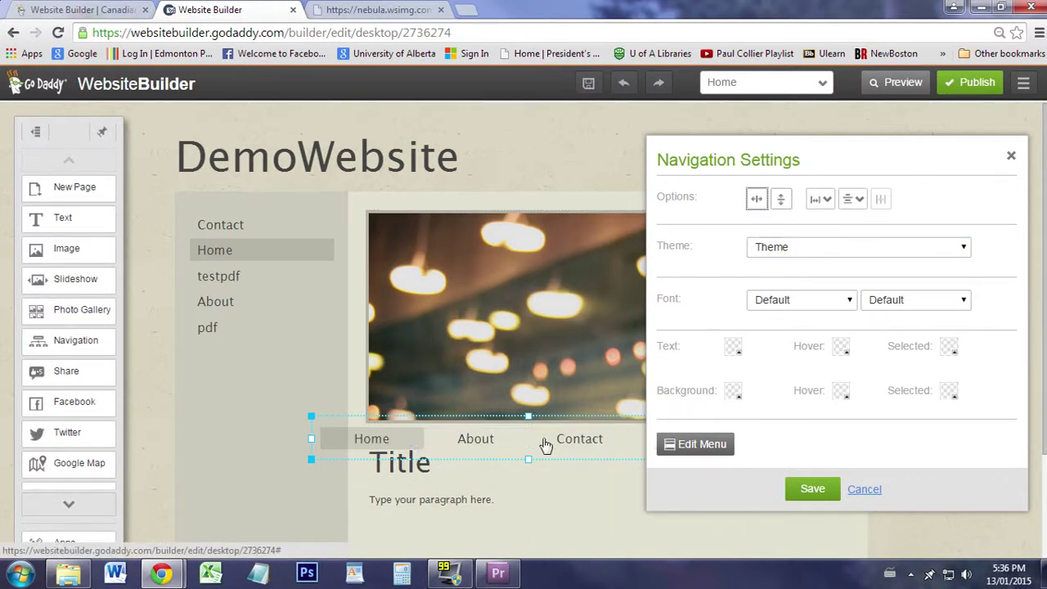
Try Center alignment for the horizontal navigation element's items together with Right text alignment
click(824, 201)
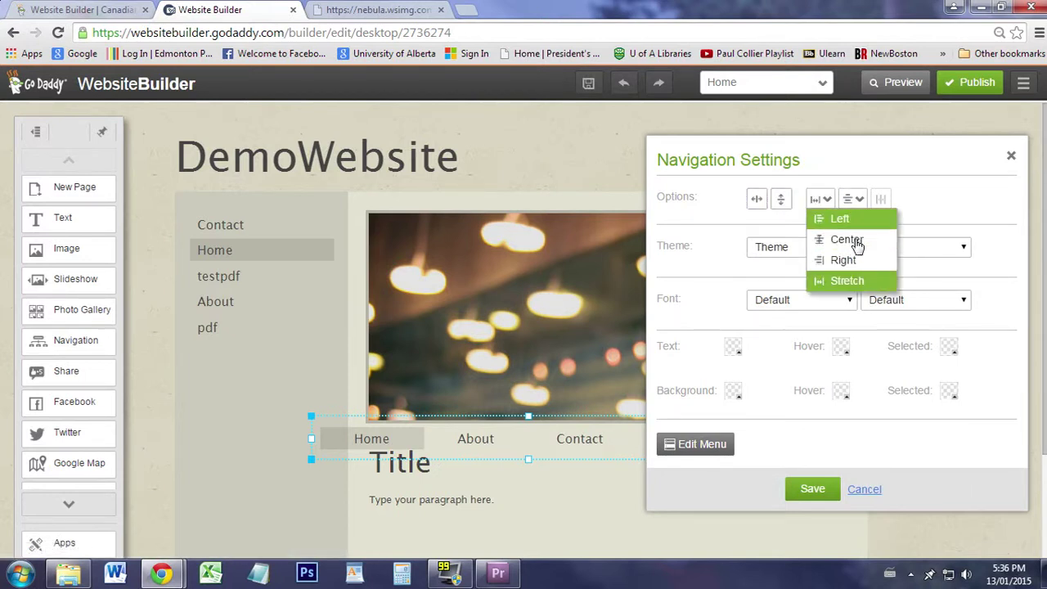
click(855, 242)
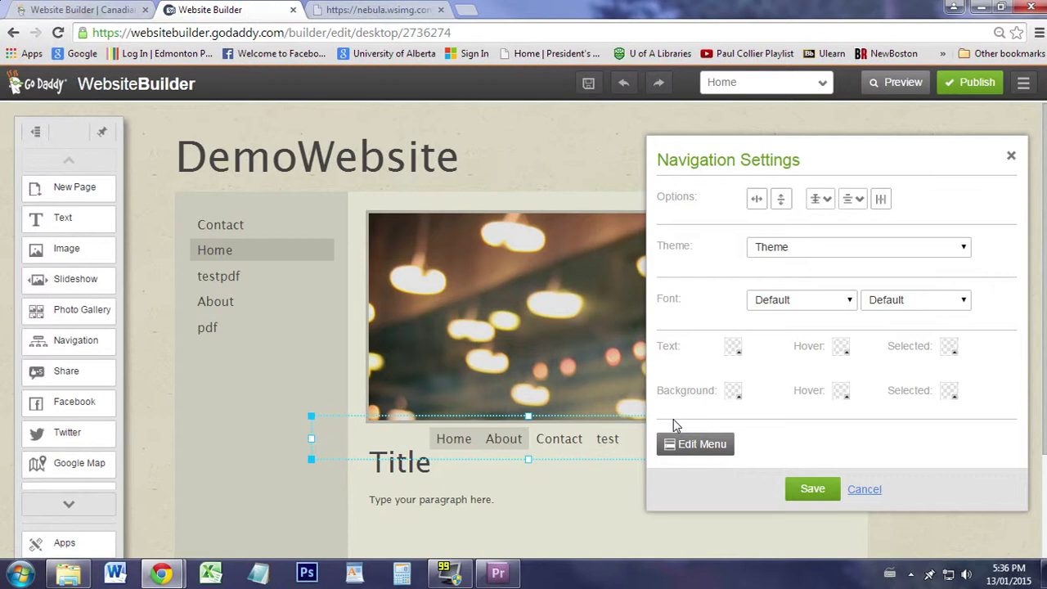
click(864, 204)
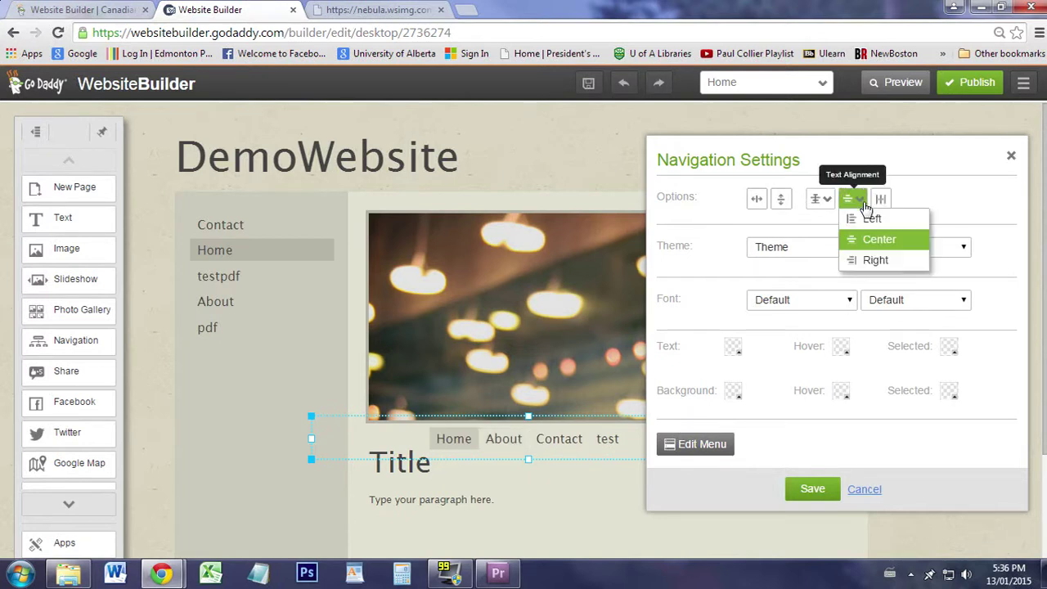
click(872, 260)
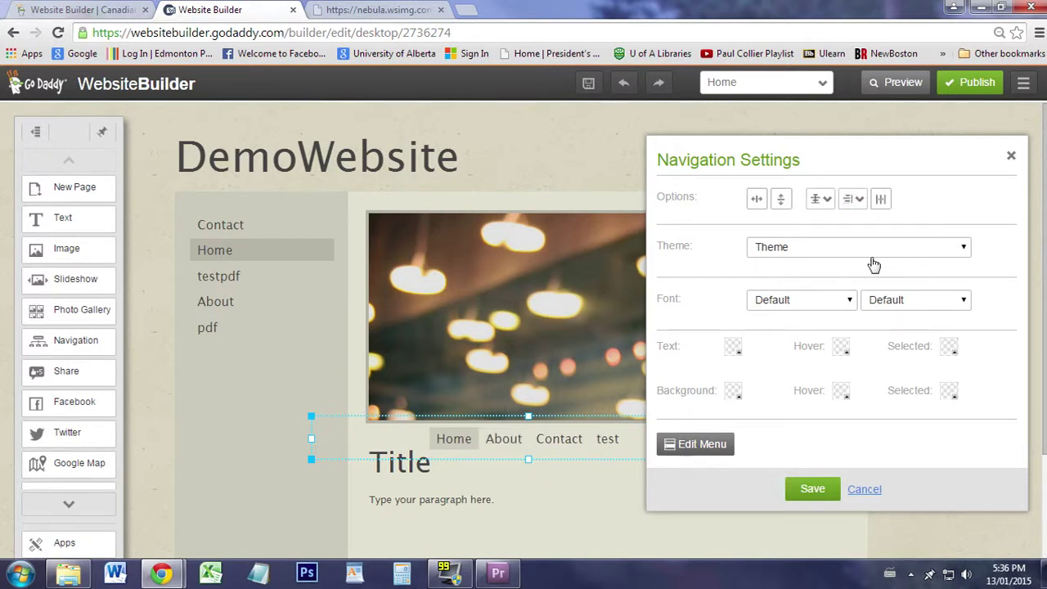
Set the horizontal navigation element's item alignment to Left and its text alignment to Center
click(823, 204)
click(840, 218)
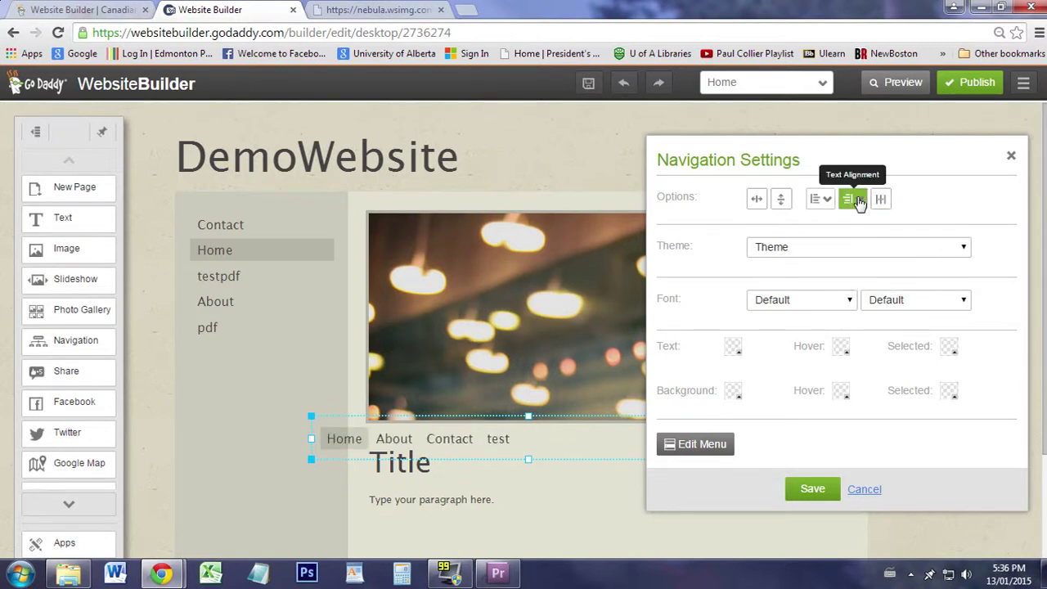
click(857, 201)
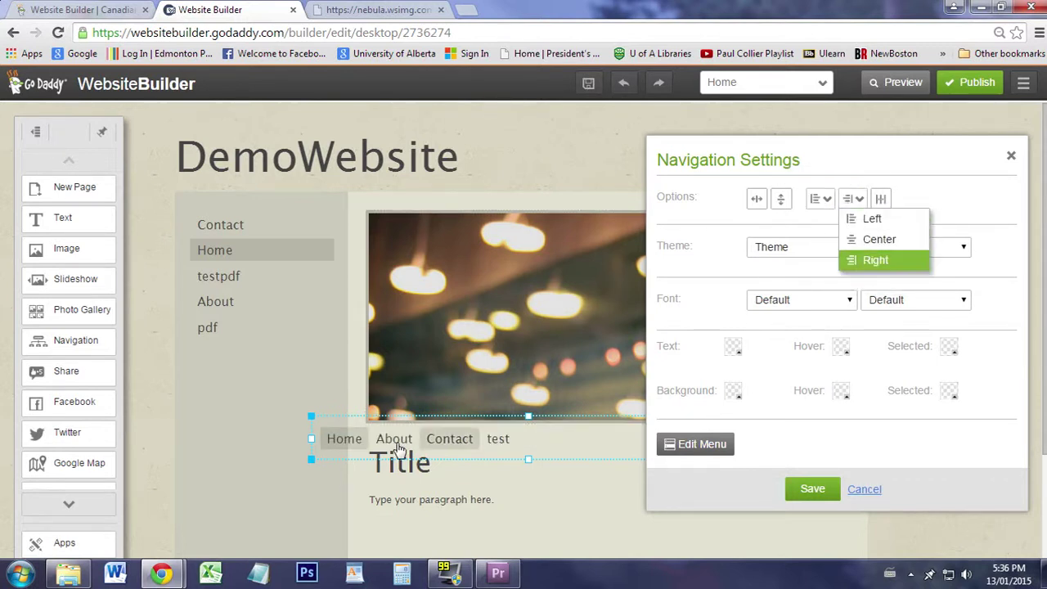
click(871, 235)
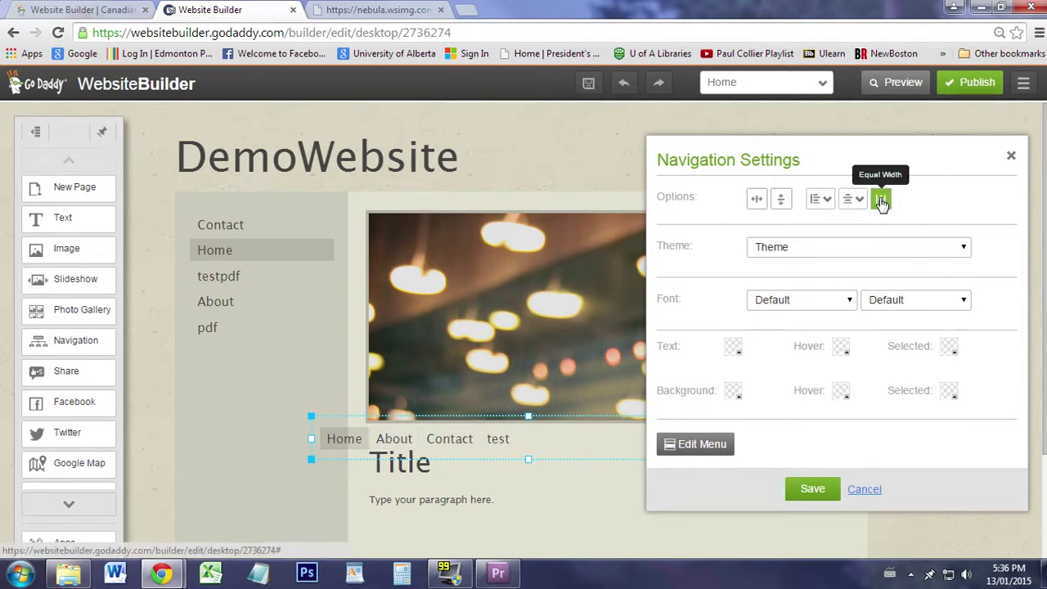
Apply Equal Width to the horizontal navigation element's items and review the available fonts and font sizes, keeping both at Default
click(880, 200)
click(787, 302)
scroll(867, 369, down, 5)
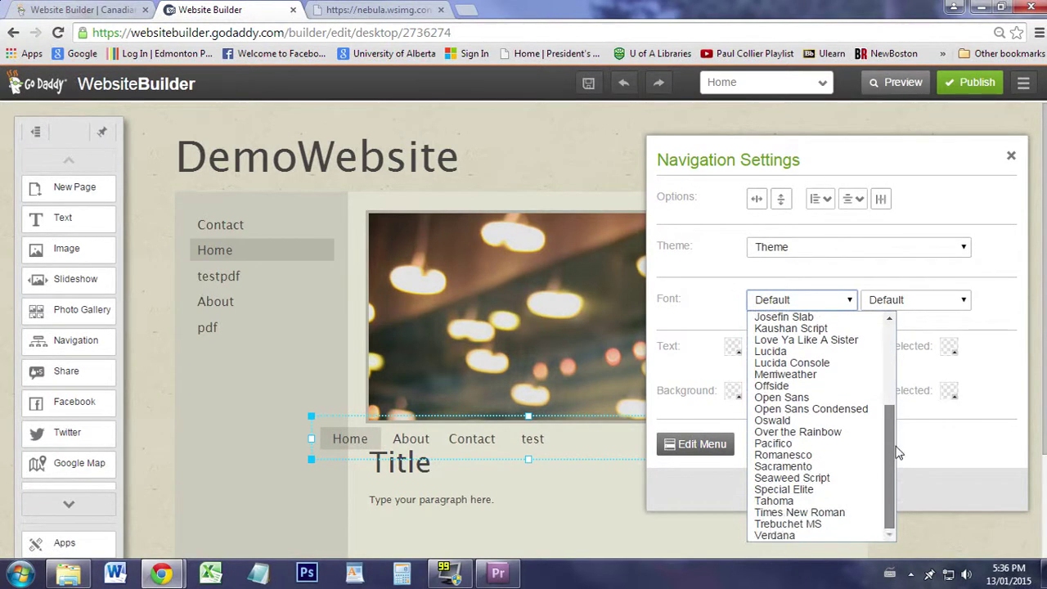
scroll(867, 368, up, 5)
click(900, 300)
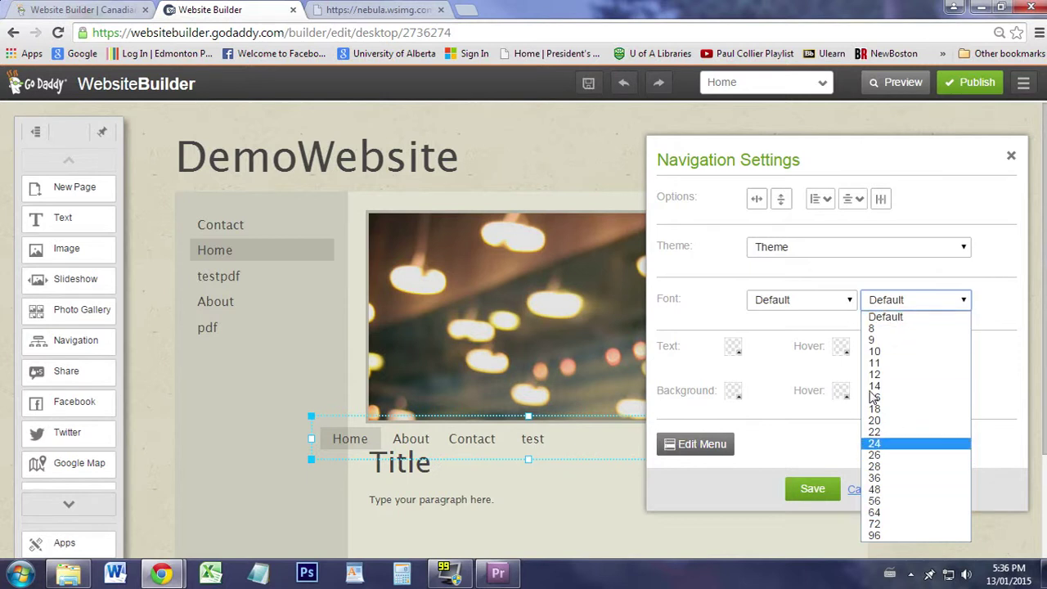
click(770, 328)
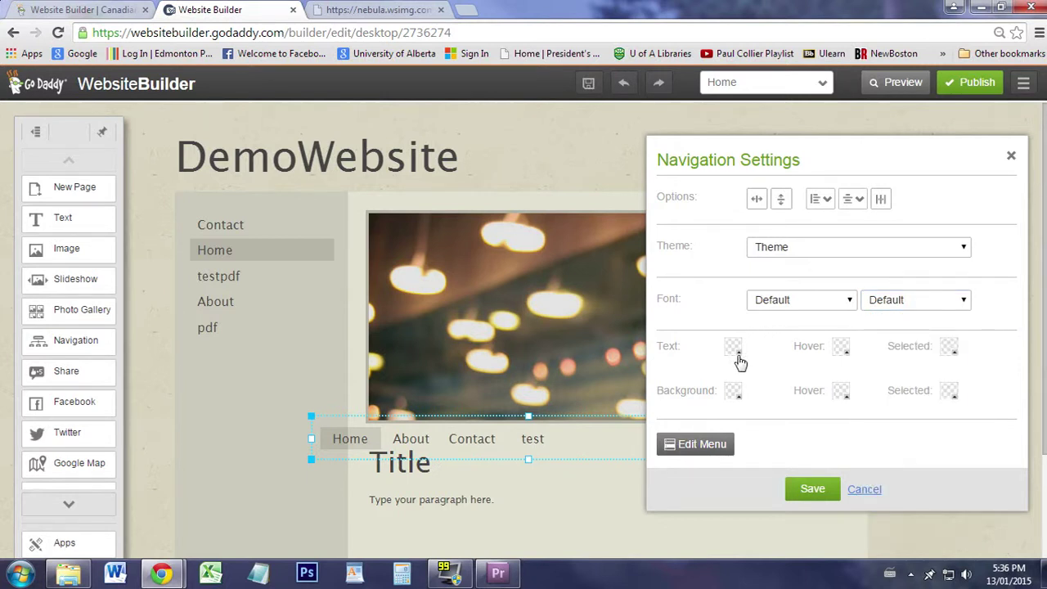
Save the horizontal navigation element with purple hover text and green selected text, and check the colours by opening its Contact page
click(843, 347)
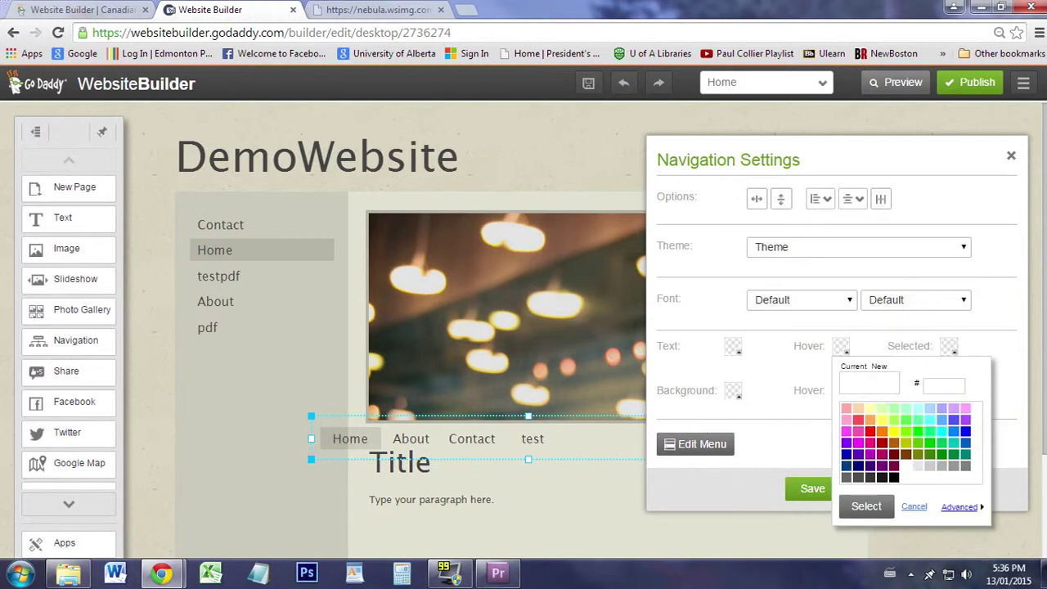
click(871, 454)
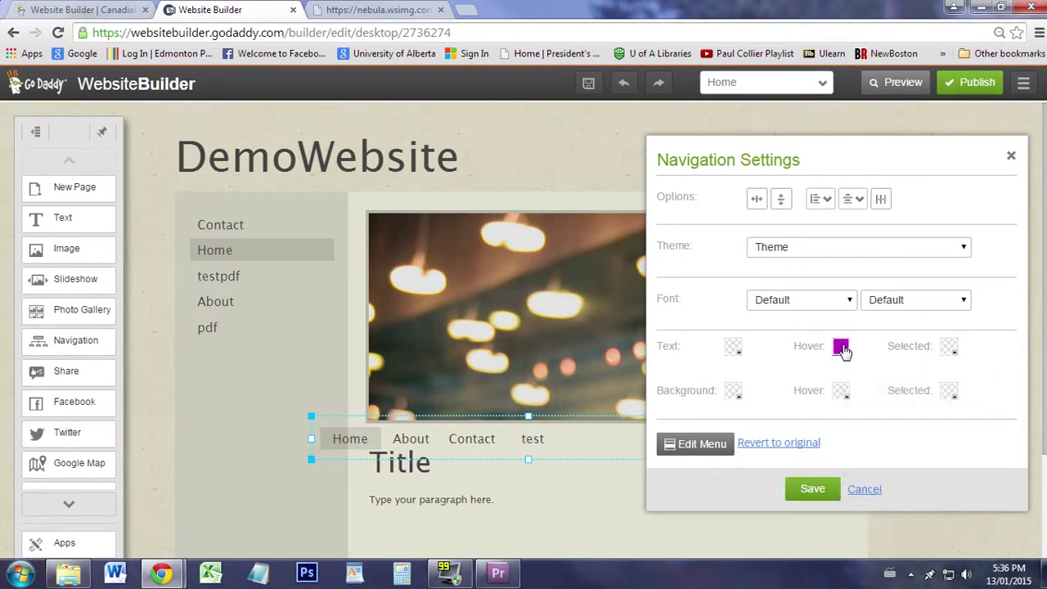
click(949, 348)
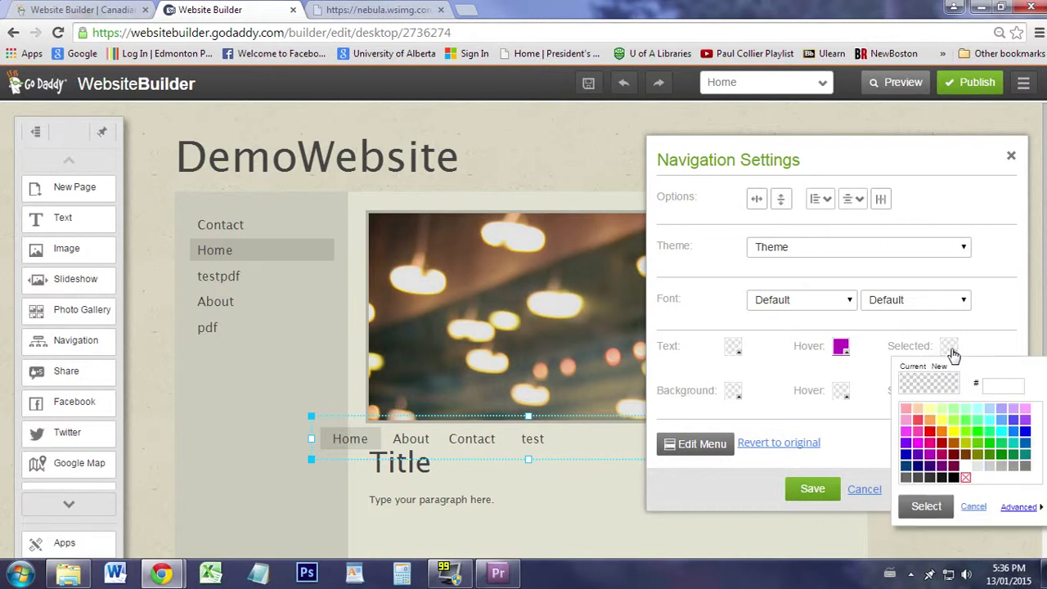
click(976, 437)
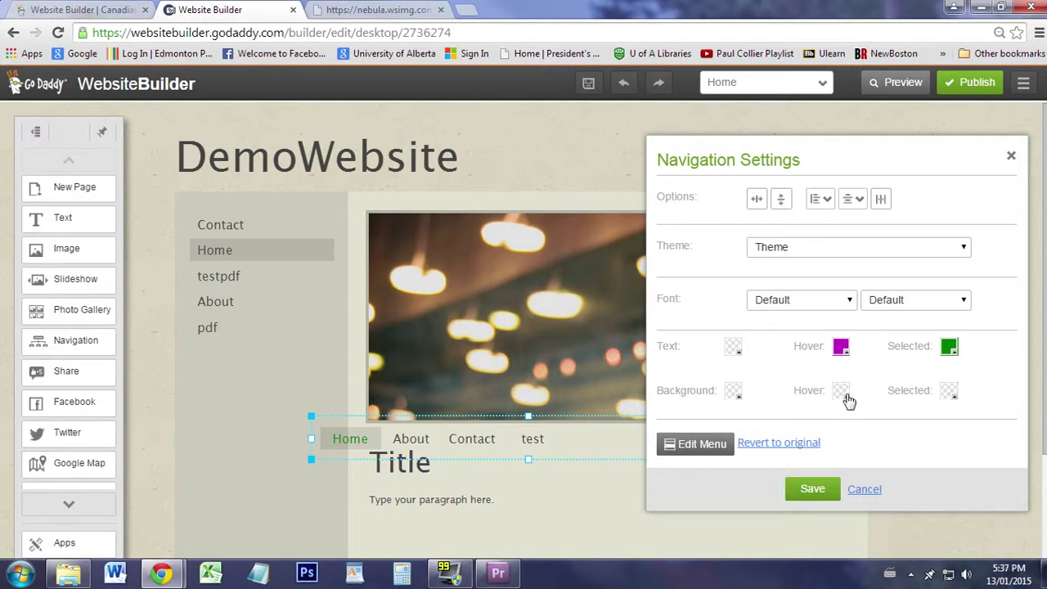
click(813, 487)
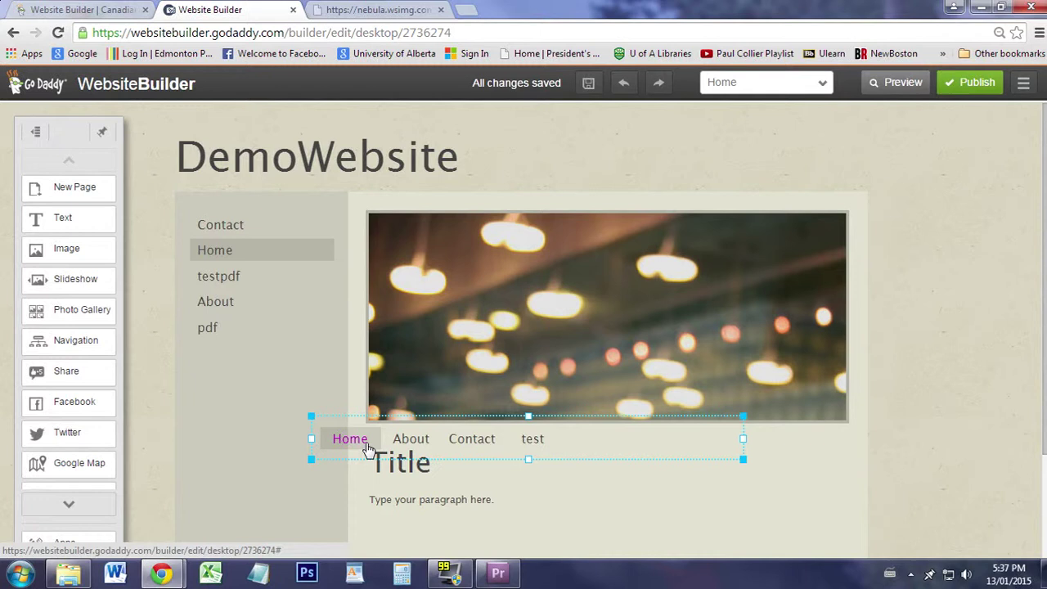
click(473, 442)
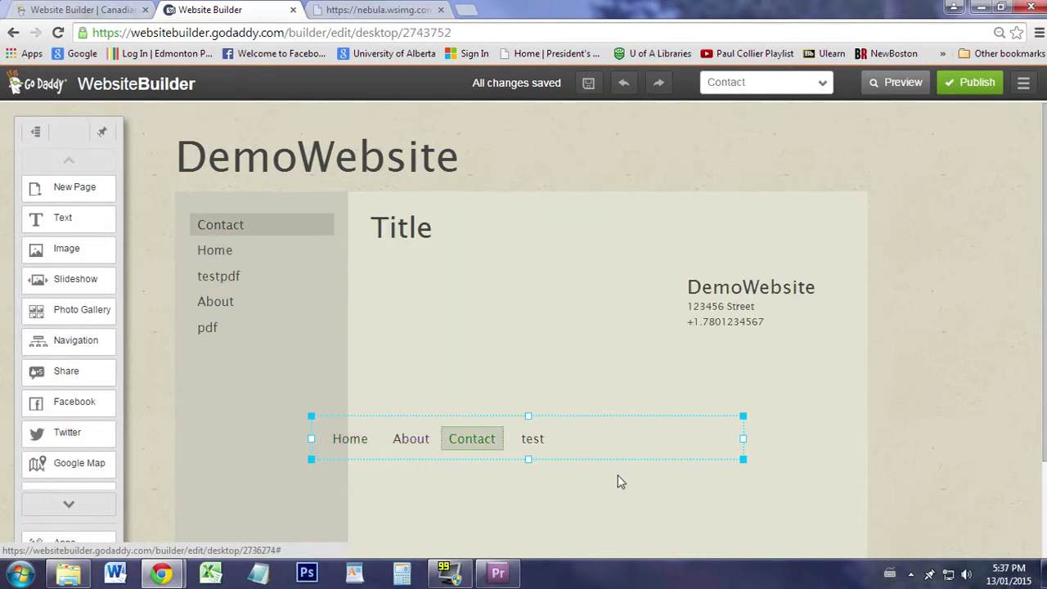